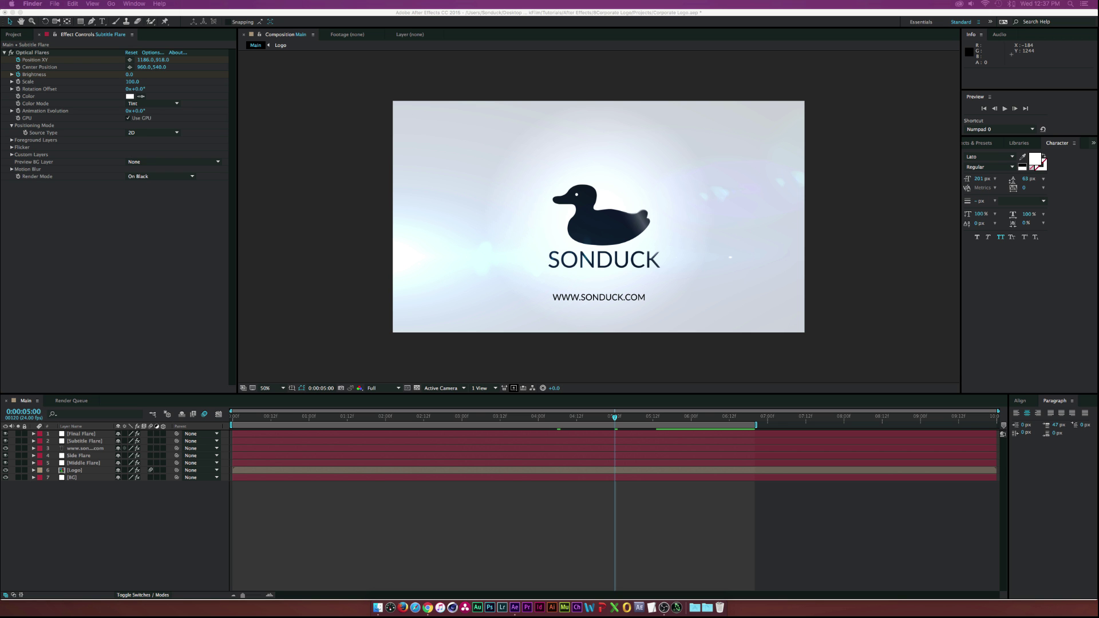
Preview Demo.mov in Quick Look, replaying it and scrubbing to where the URL appears.
left_click(164, 213)
key("space")
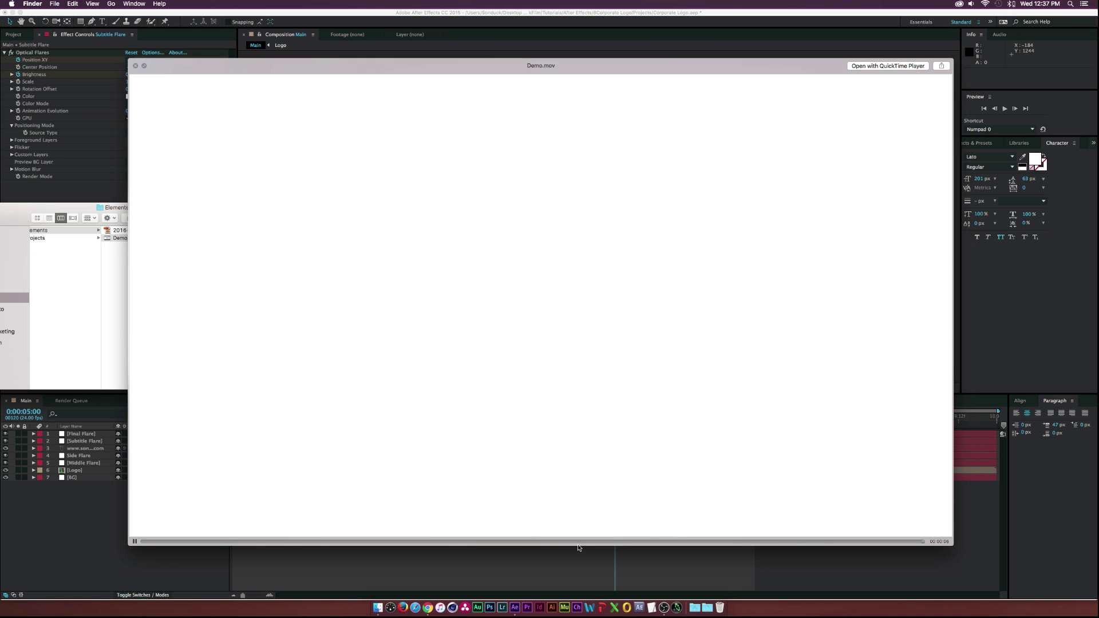
left_click(585, 543)
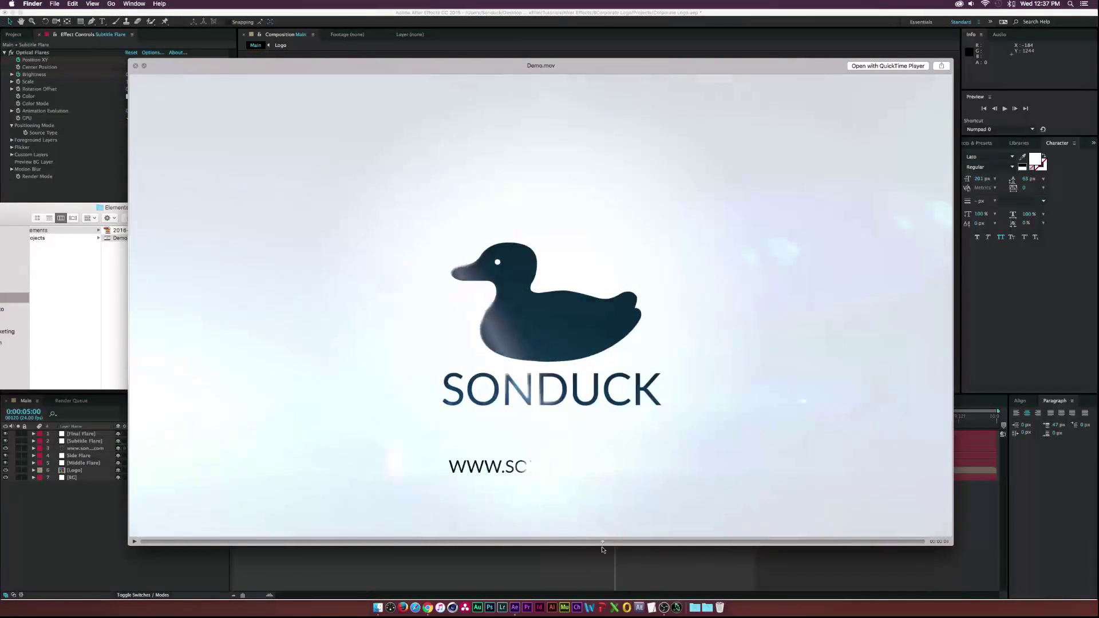
left_click_drag(552, 544, 435, 515)
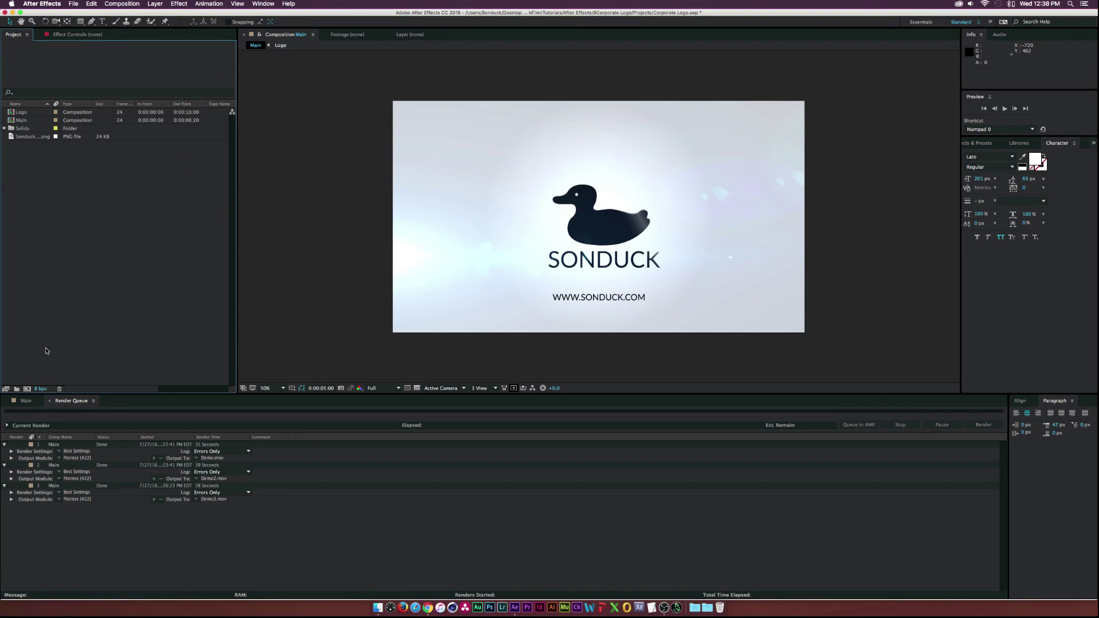
Create a new composition named TUT.
left_click(27, 389)
type("TUT")
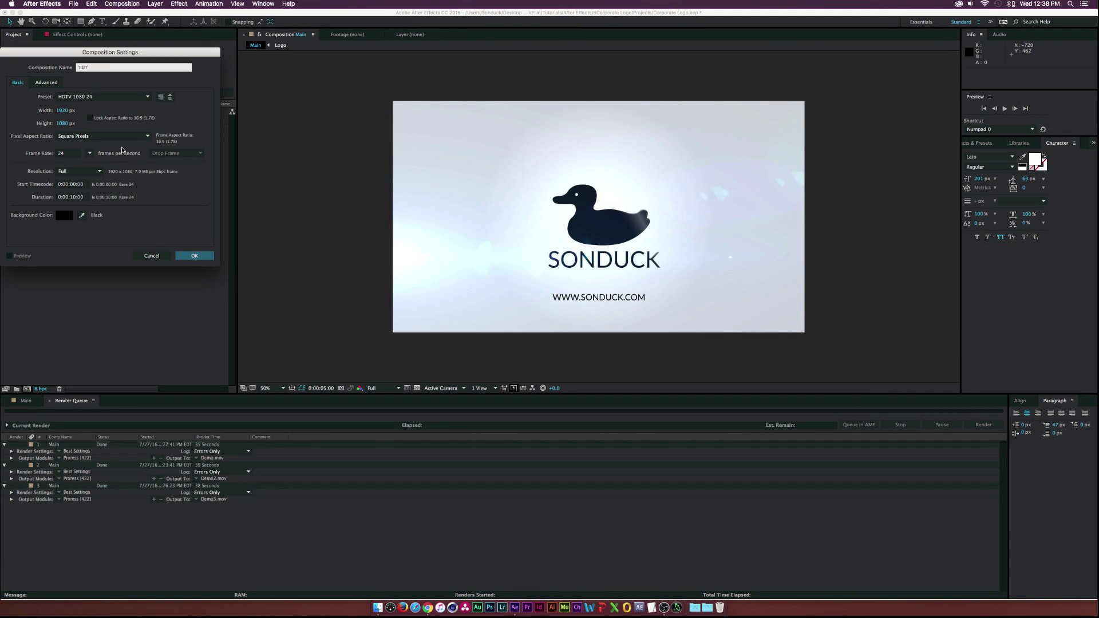
left_click(194, 256)
Add a new solid layer named BG to the TUT composition.
left_click(147, 7)
mouse_move(172, 16)
left_click(286, 26)
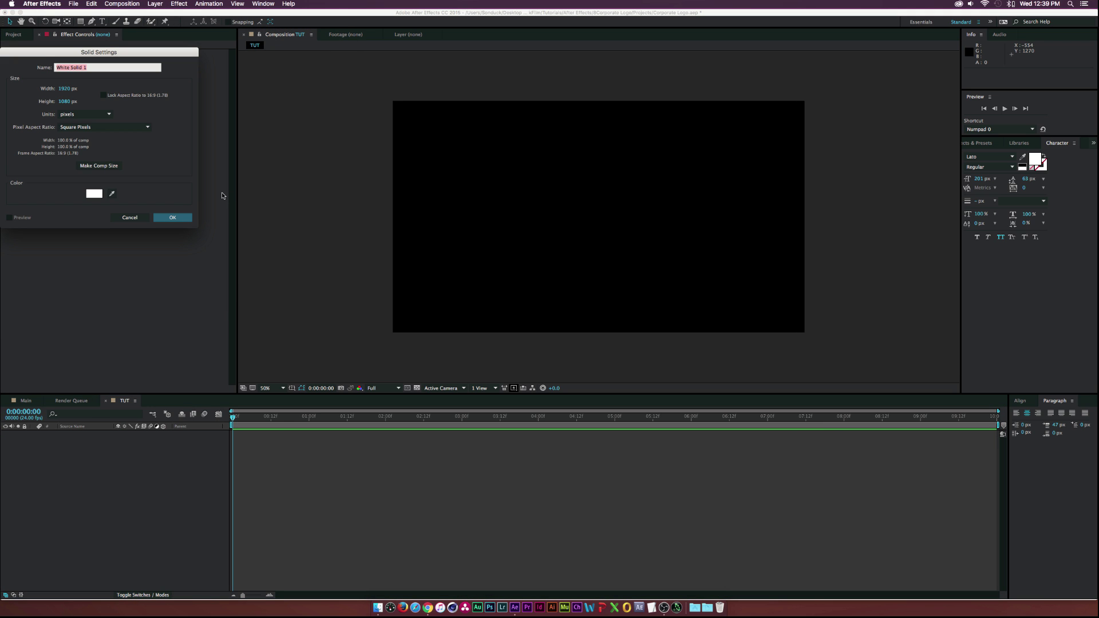
type("BG")
left_click(164, 217)
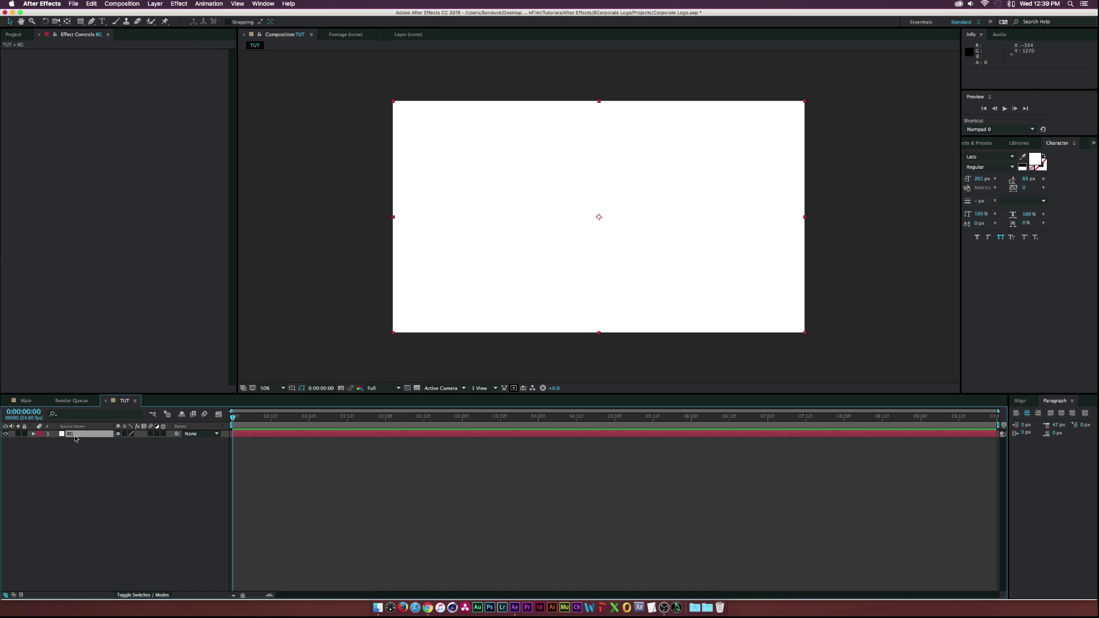
Apply Gradient Ramp to the BG solid with a light-grey start colour.
left_click(179, 4)
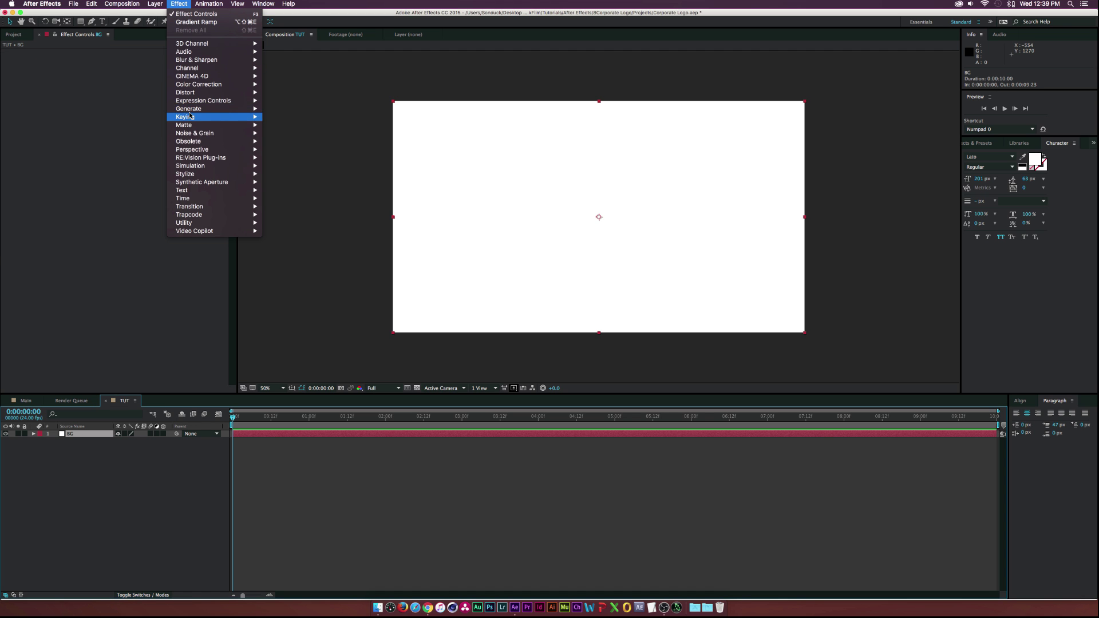
mouse_move(229, 109)
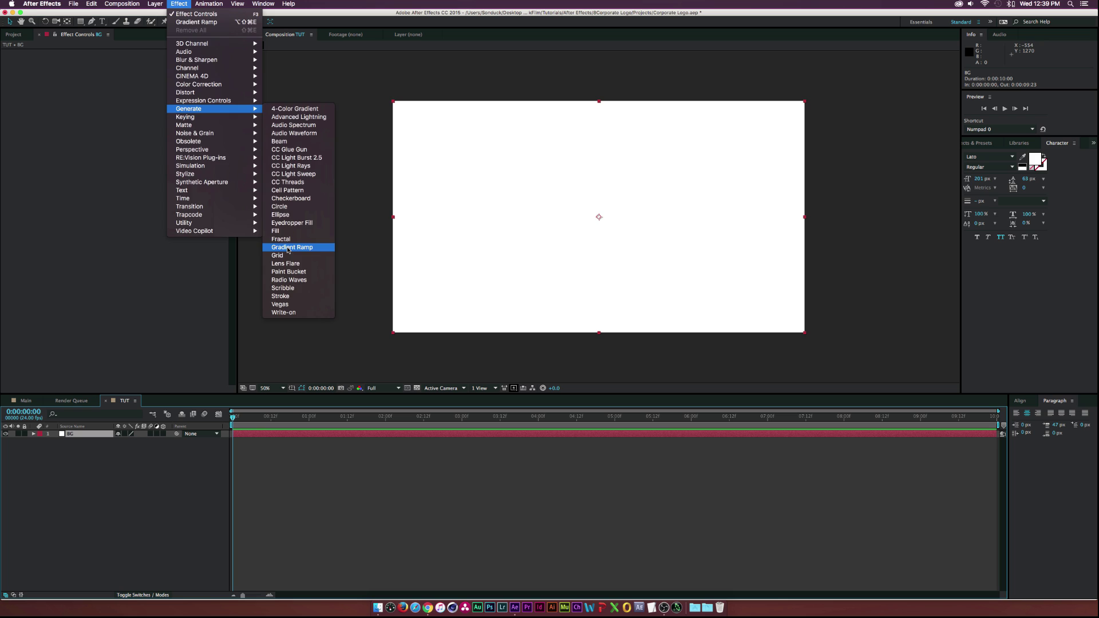
left_click(289, 248)
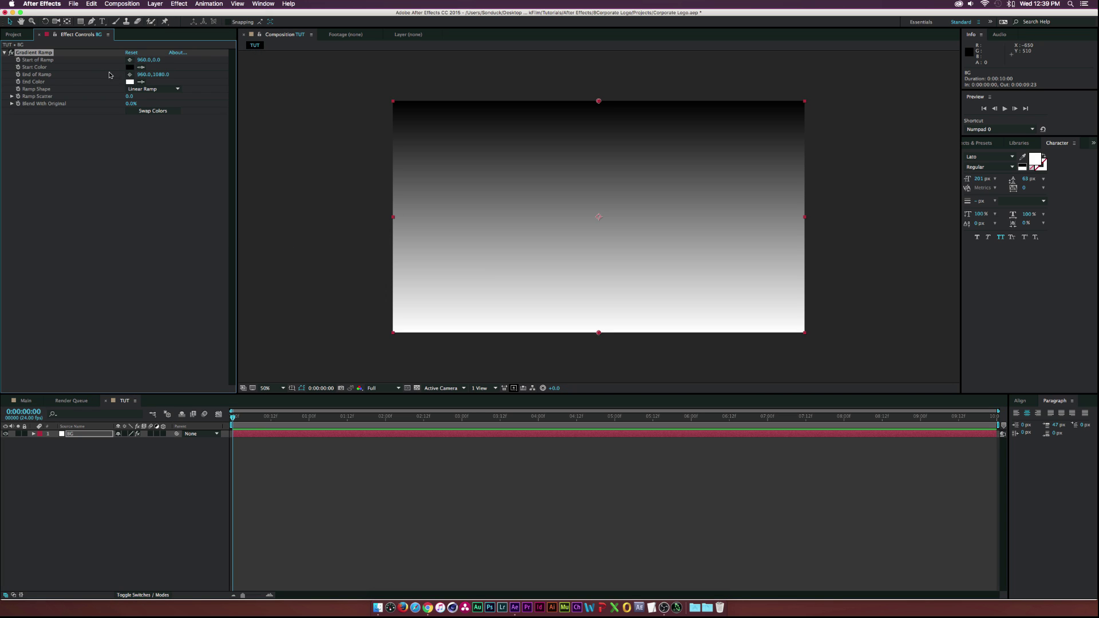
left_click(130, 67)
left_click_drag(79, 80, 6, 91)
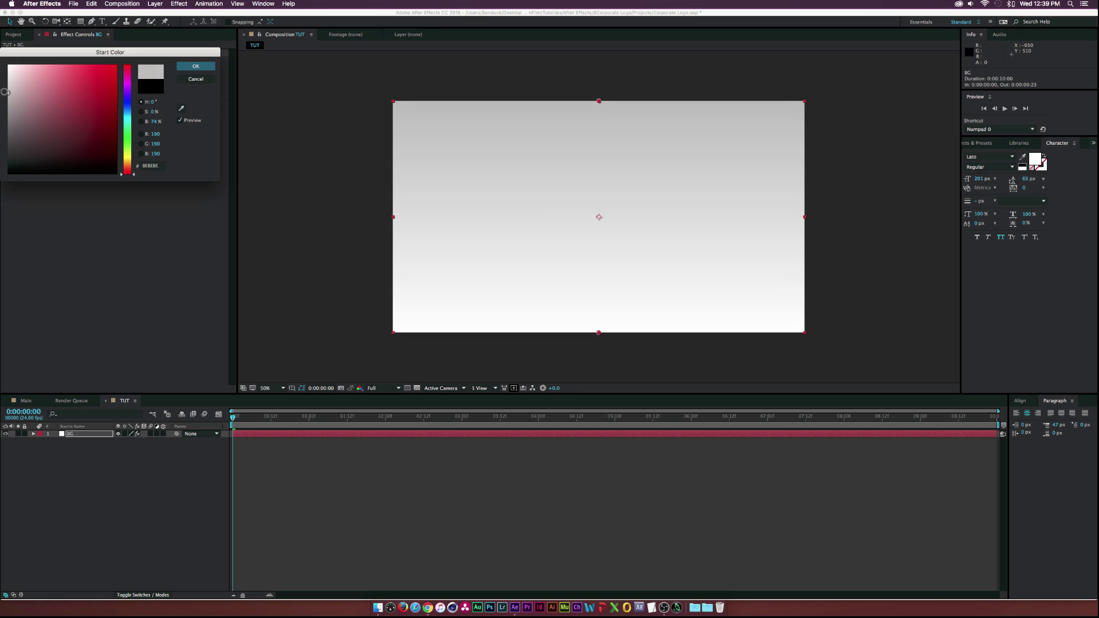
left_click(196, 66)
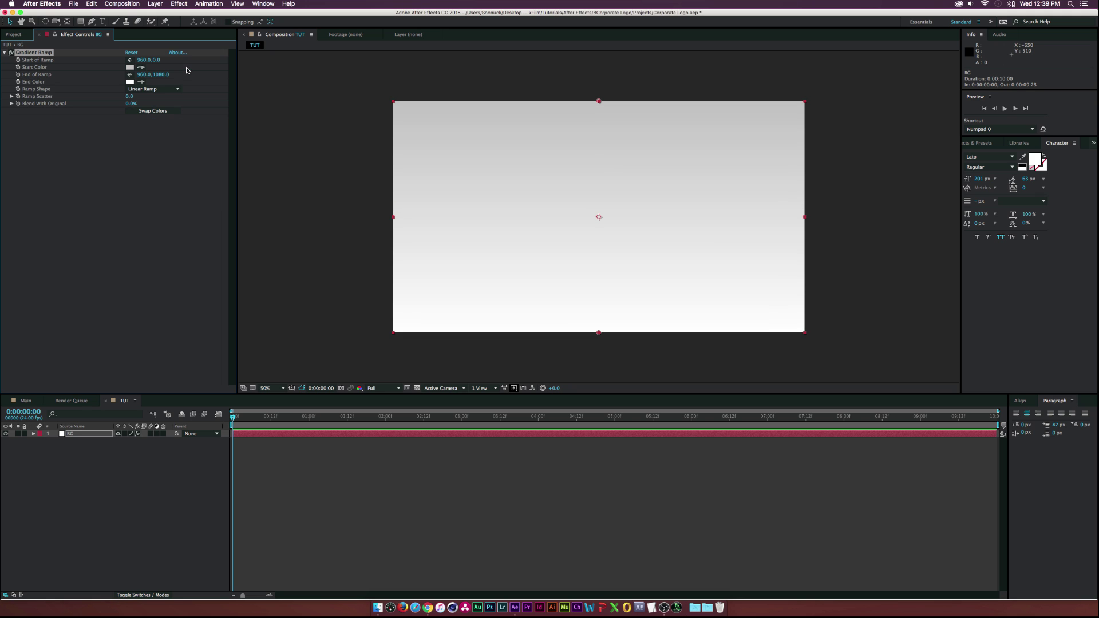
Make the ramp radial from the comp centre and swap colours so white sits in the middle.
left_click(153, 90)
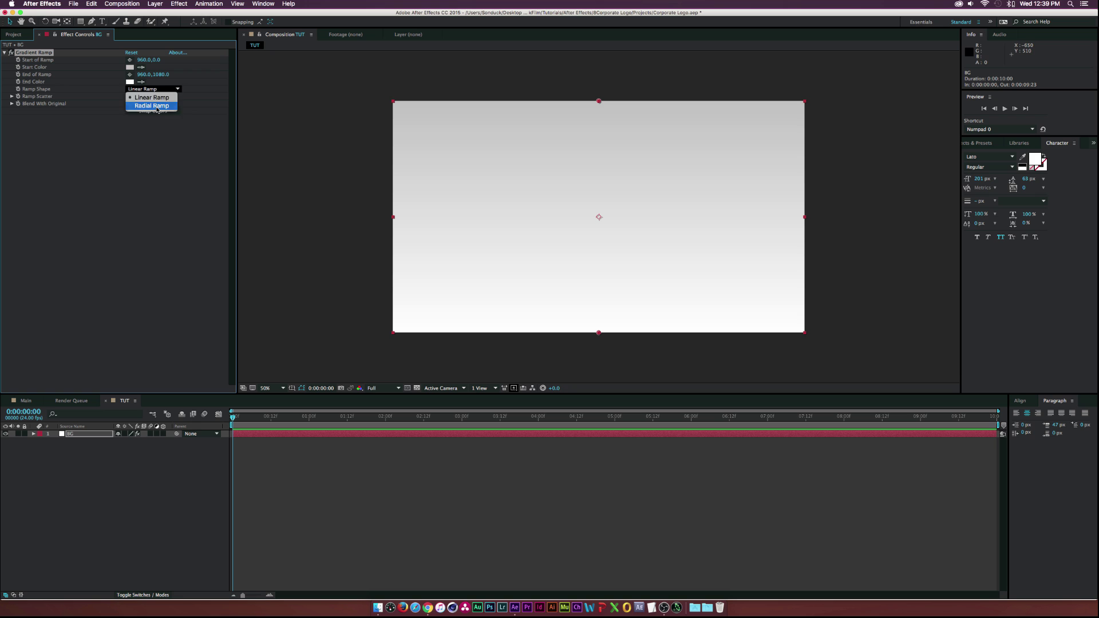
left_click(157, 106)
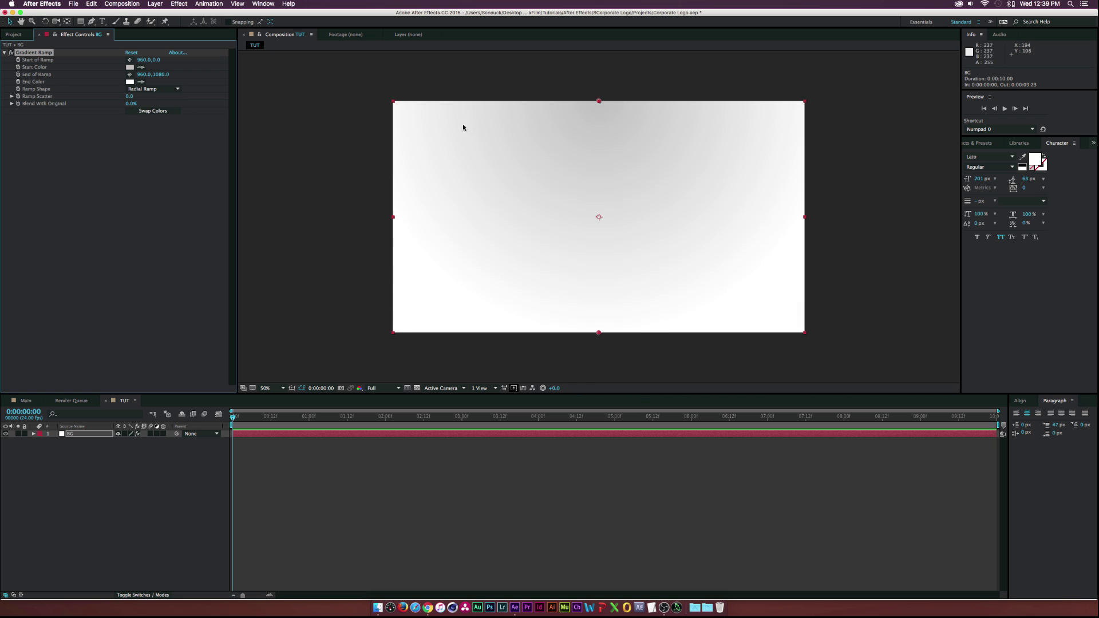
left_click(130, 61)
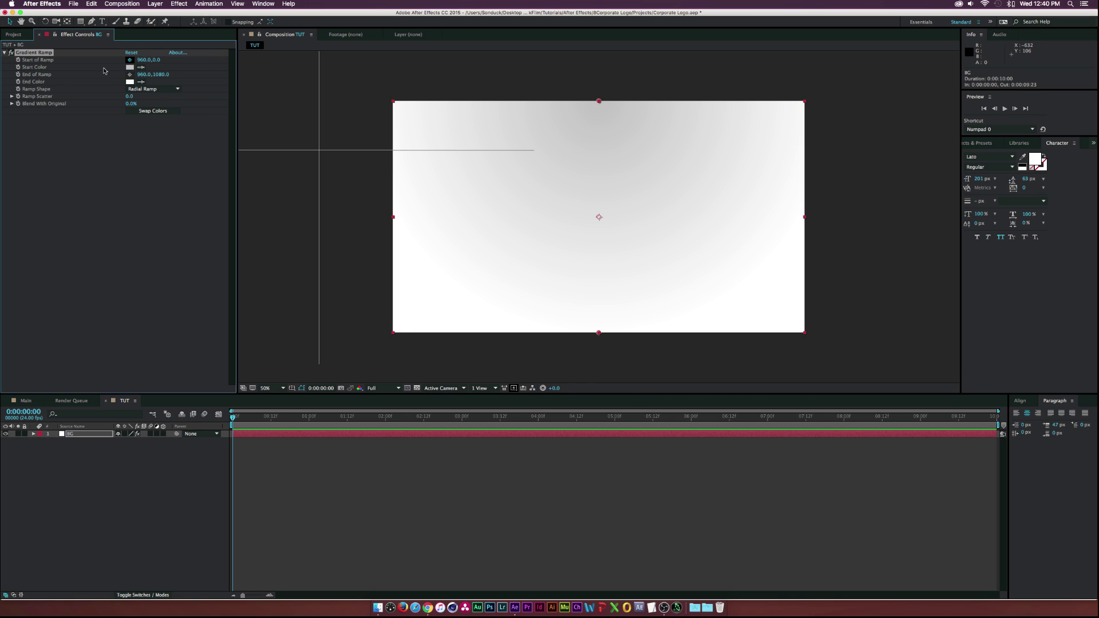
left_click(586, 241)
left_click_drag(586, 240, 599, 218)
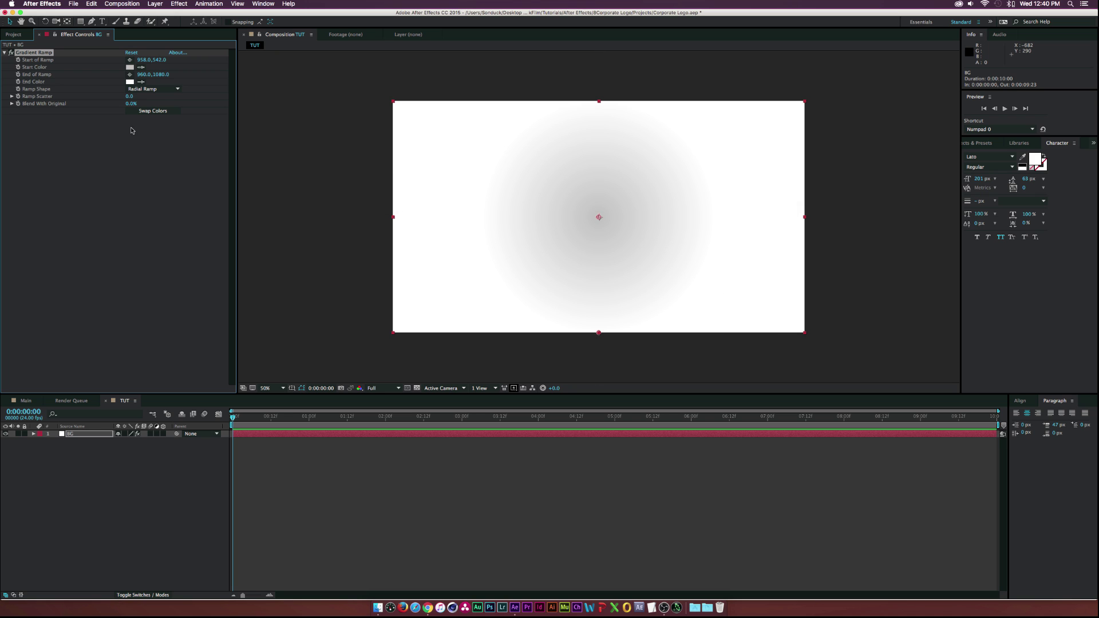
left_click(138, 112)
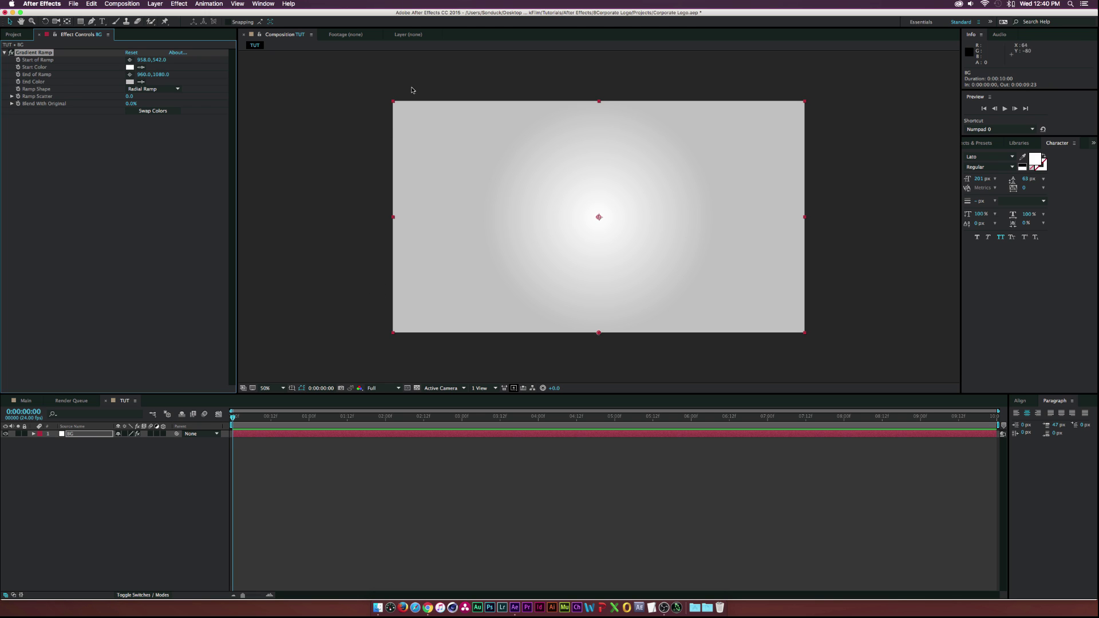
Add the Logo composition to the TUT timeline.
left_click(274, 355)
key("super+0")
left_click_drag(36, 114, 83, 438)
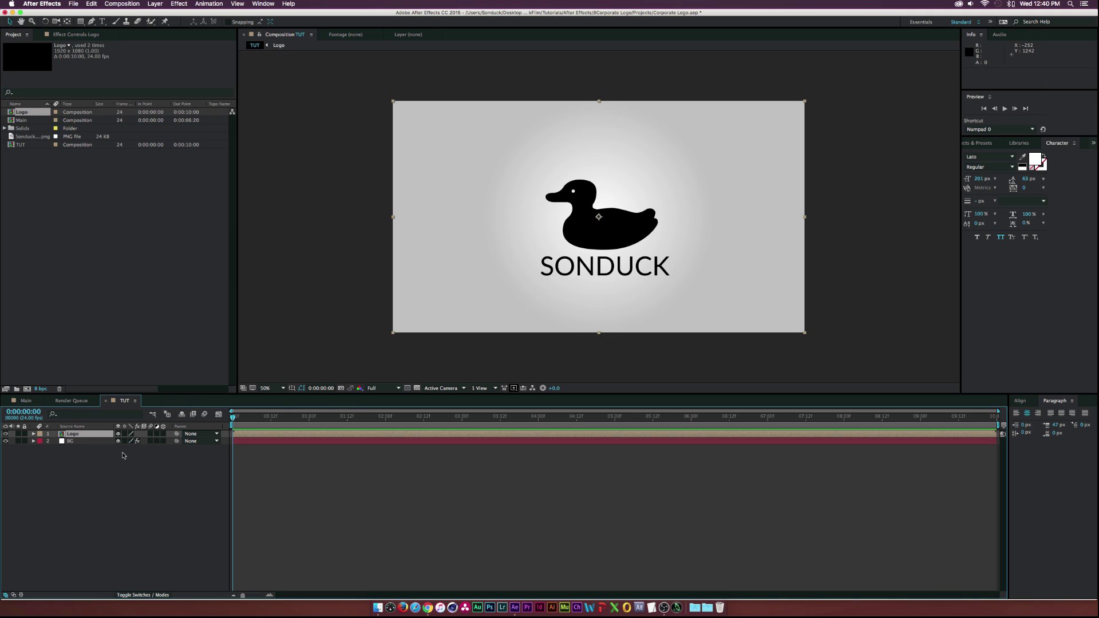
Keyframe the Logo's scale from 84% at 0 s to 94% at 8 s.
key("w")
key("s")
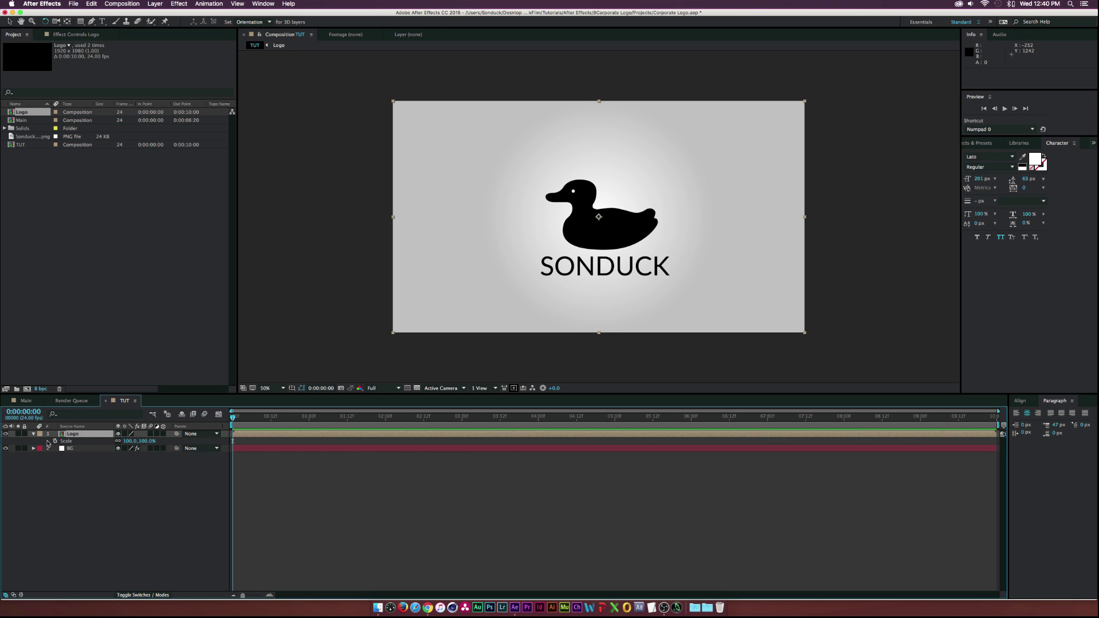
left_click(54, 441)
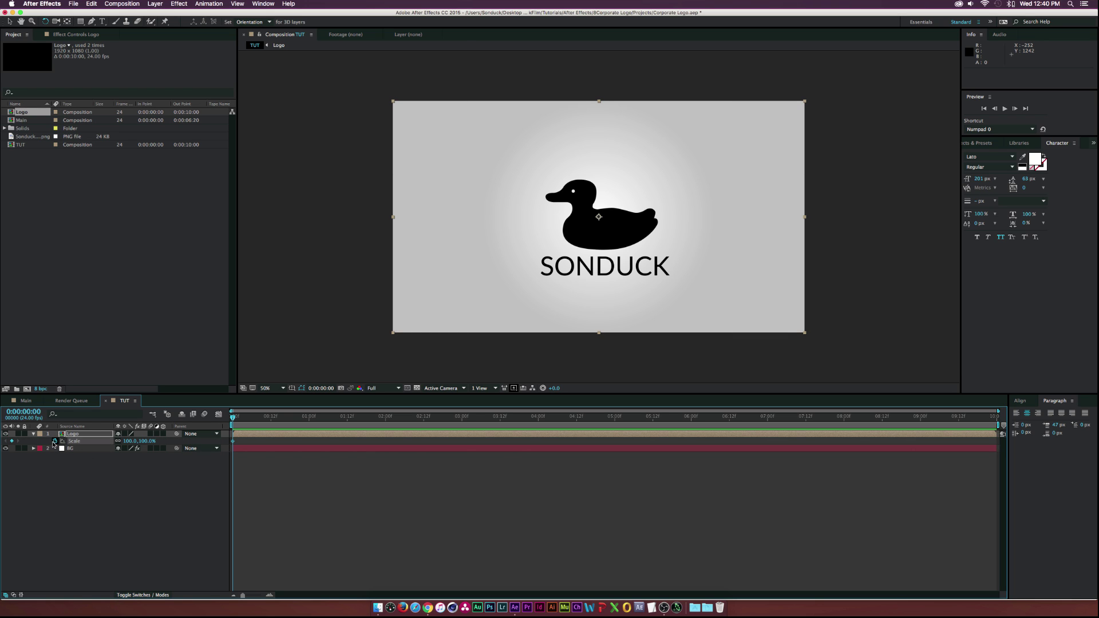
left_click_drag(133, 441, 118, 440)
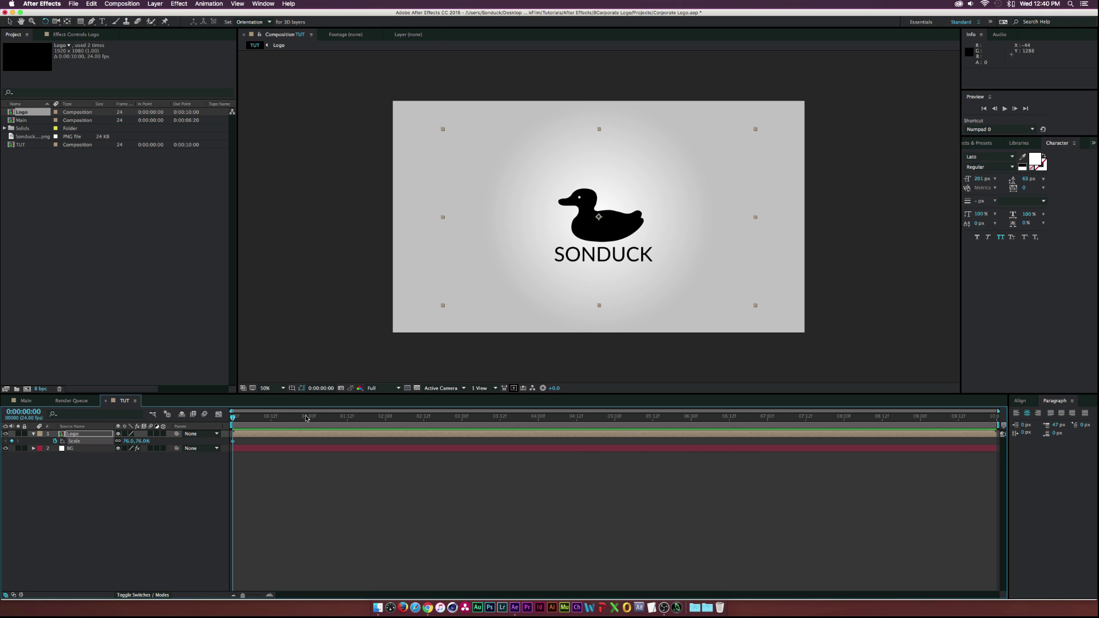
left_click_drag(263, 422, 845, 427)
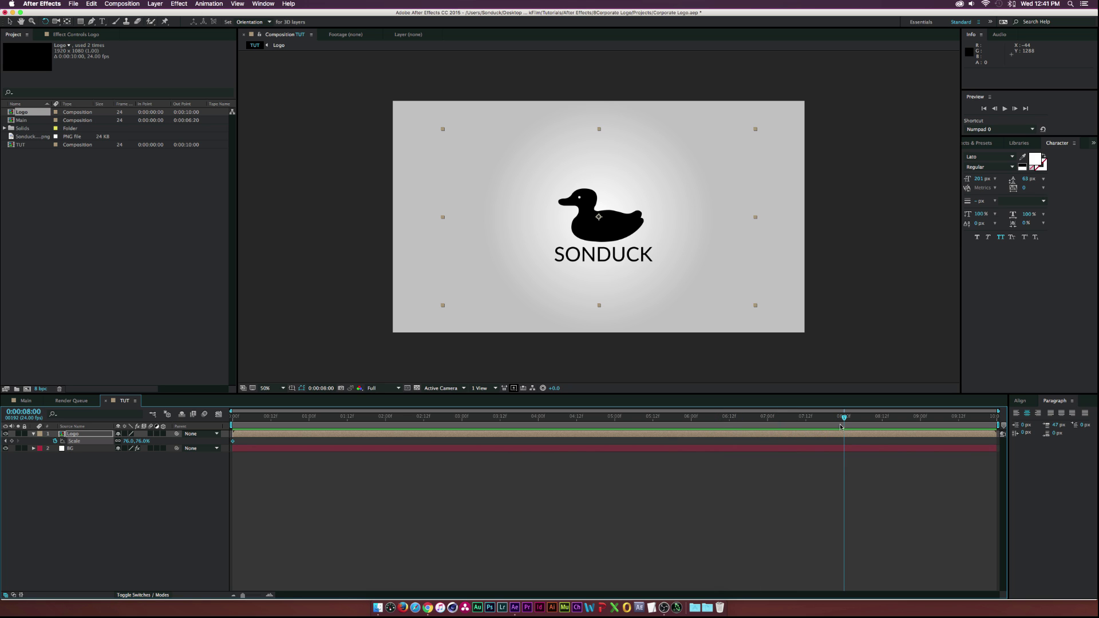
left_click_drag(131, 442, 137, 442)
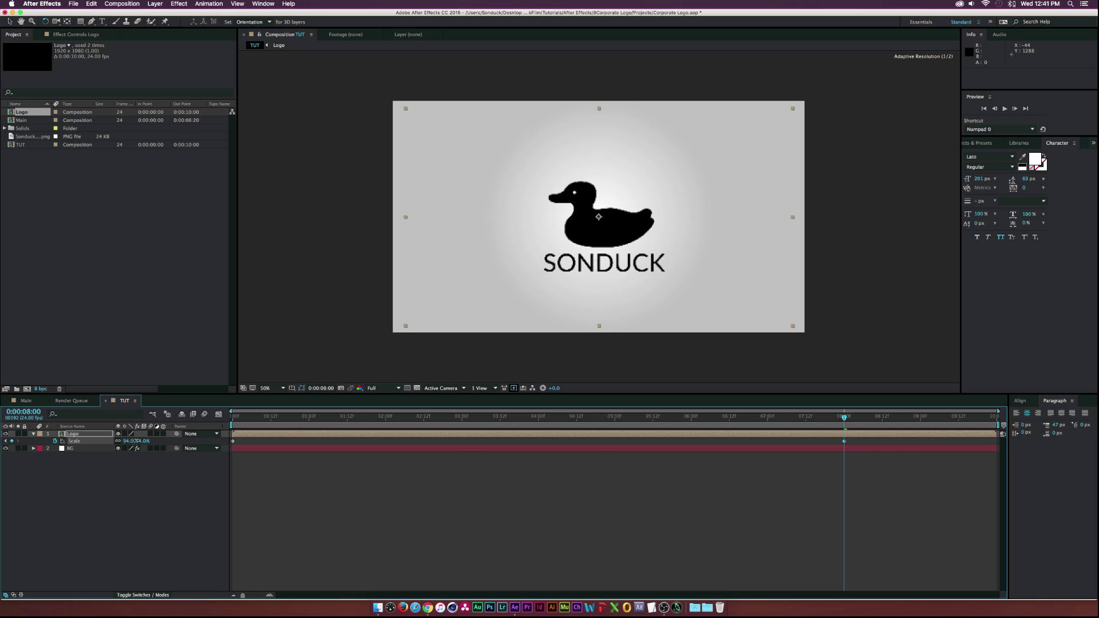
left_click_drag(261, 426, 823, 428)
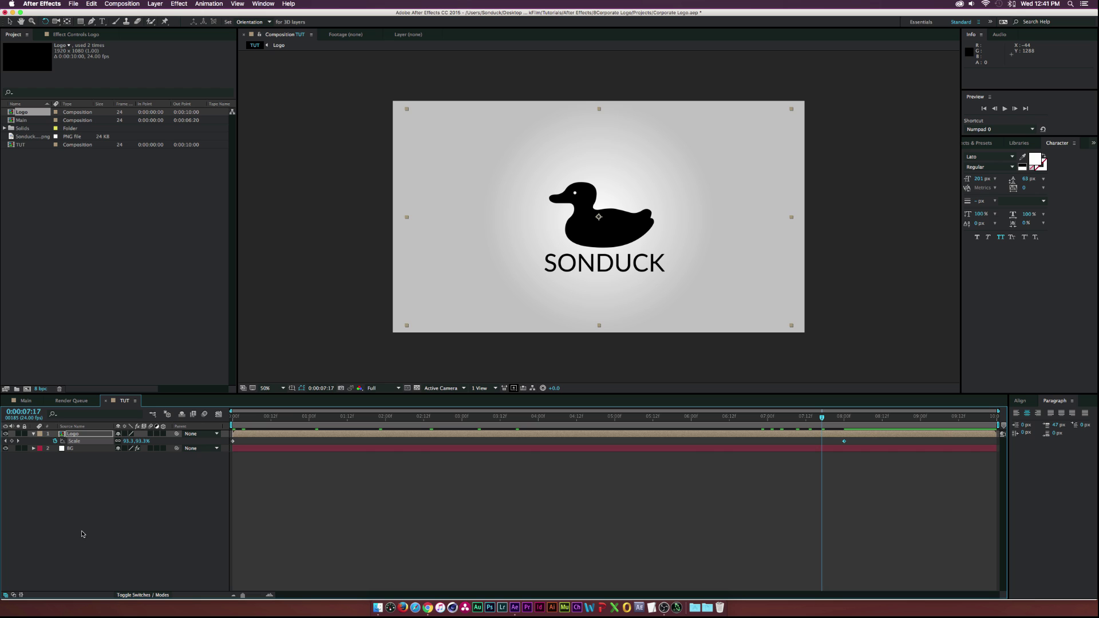
left_click(113, 564)
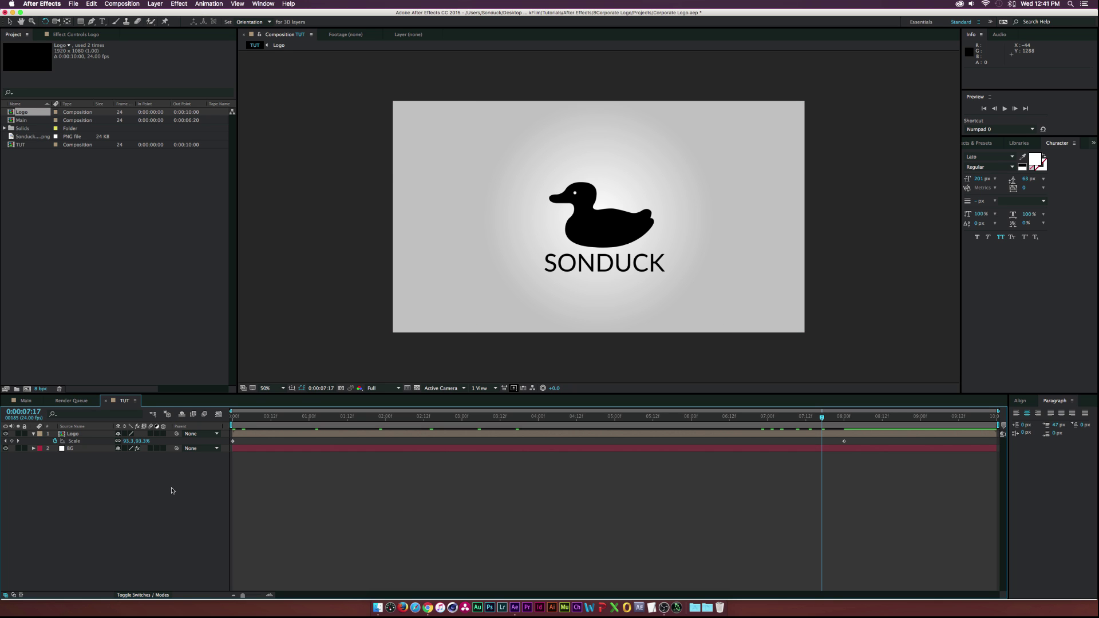
key("super+Tab")
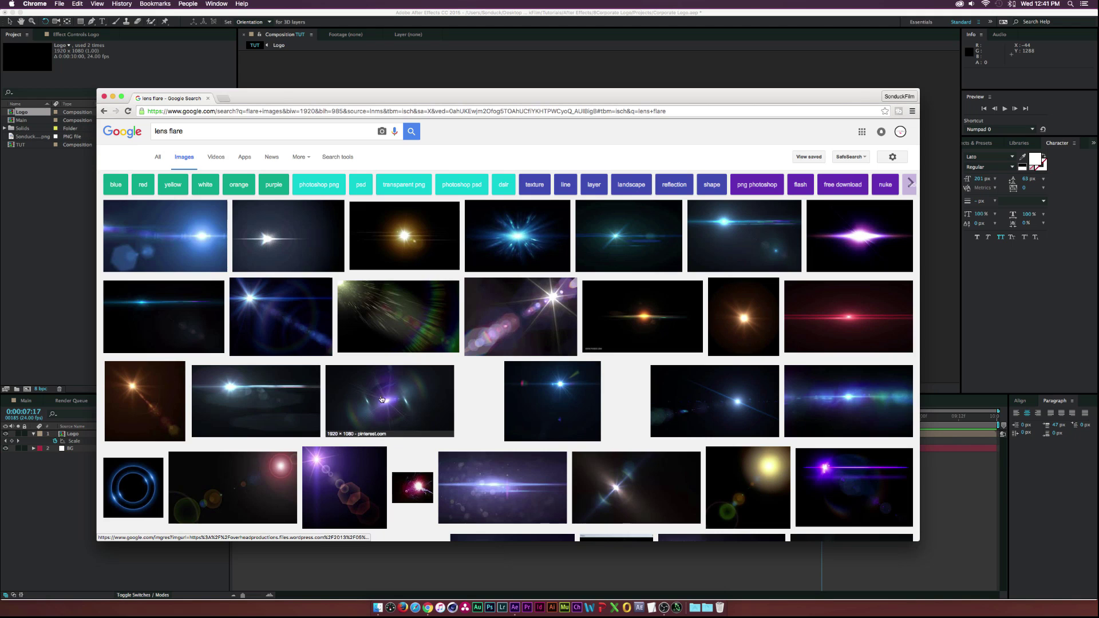
Scroll through the 'flare images' results in Google Images, then hide Chrome.
scroll(478, 439, "down", 3)
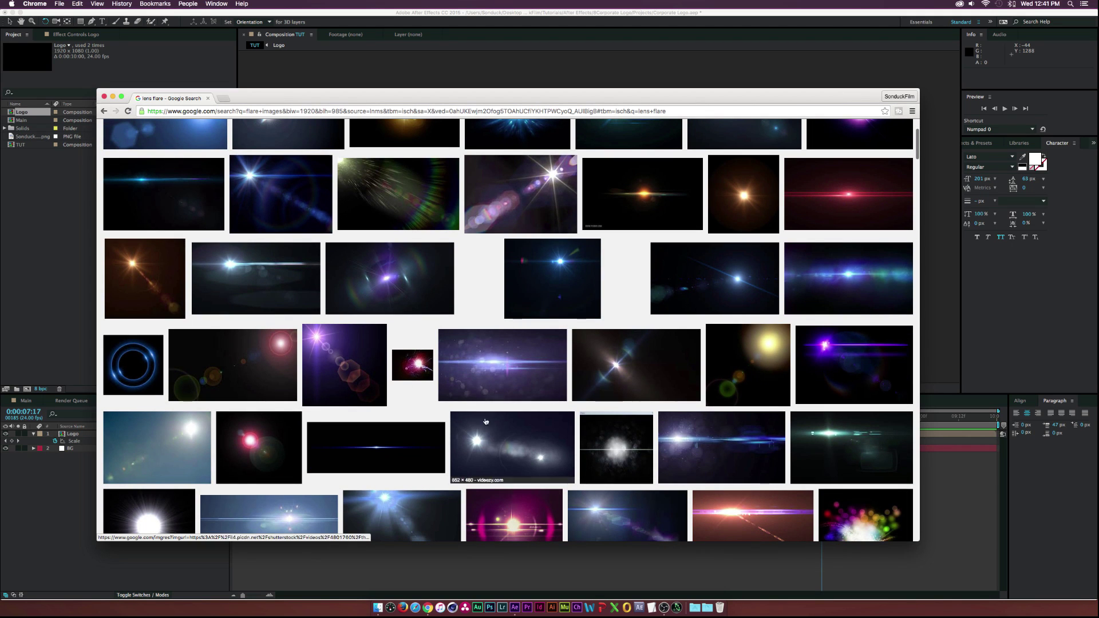
scroll(411, 378, "up", 3)
scroll(411, 378, "down", 1)
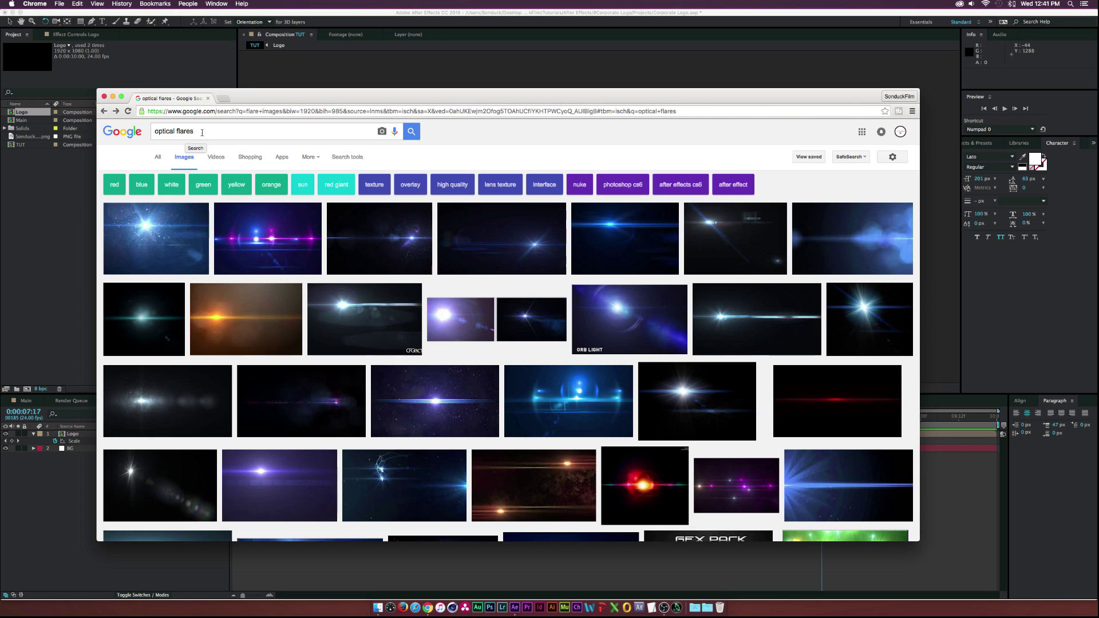
left_click(129, 113)
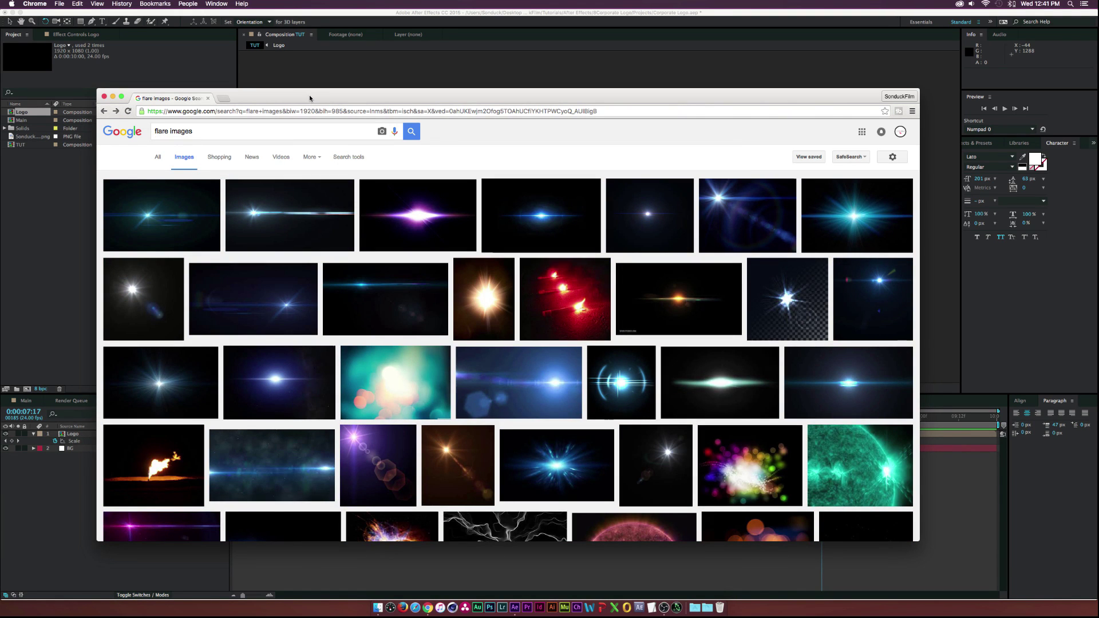
key("super+h")
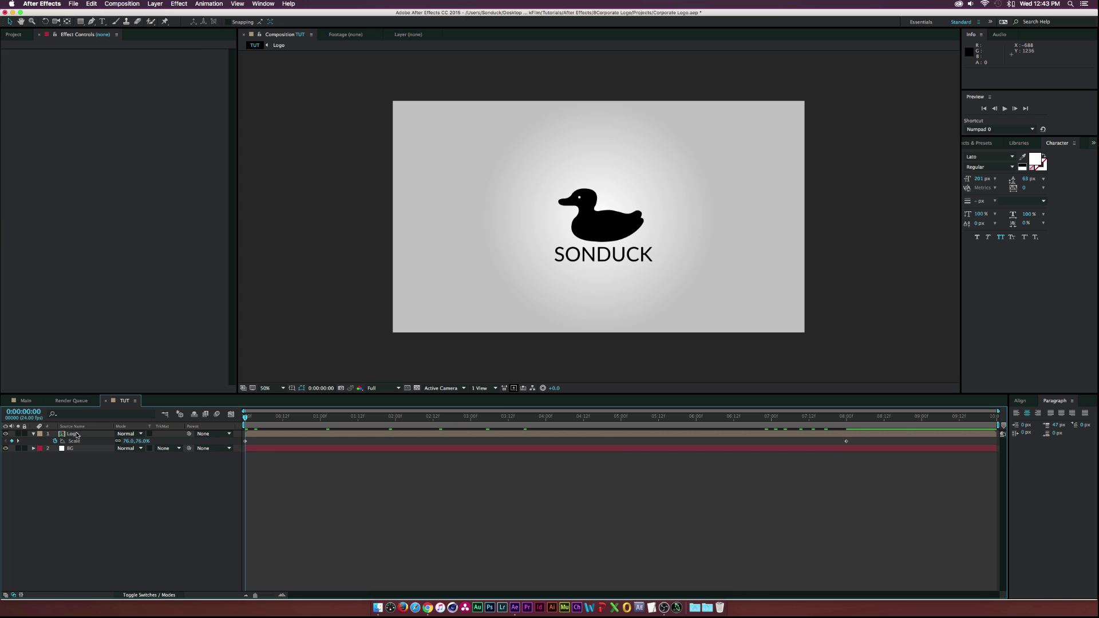
Create a new solid layer named 'Side Flare'.
key("super+y")
type("Side")
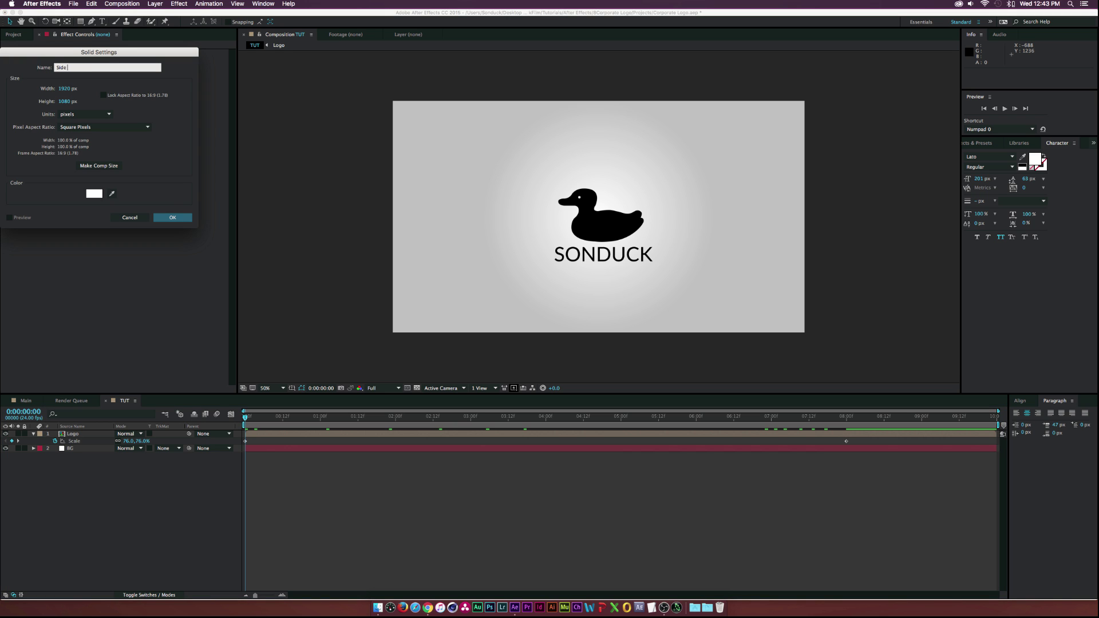
type(" Flare")
key("Return")
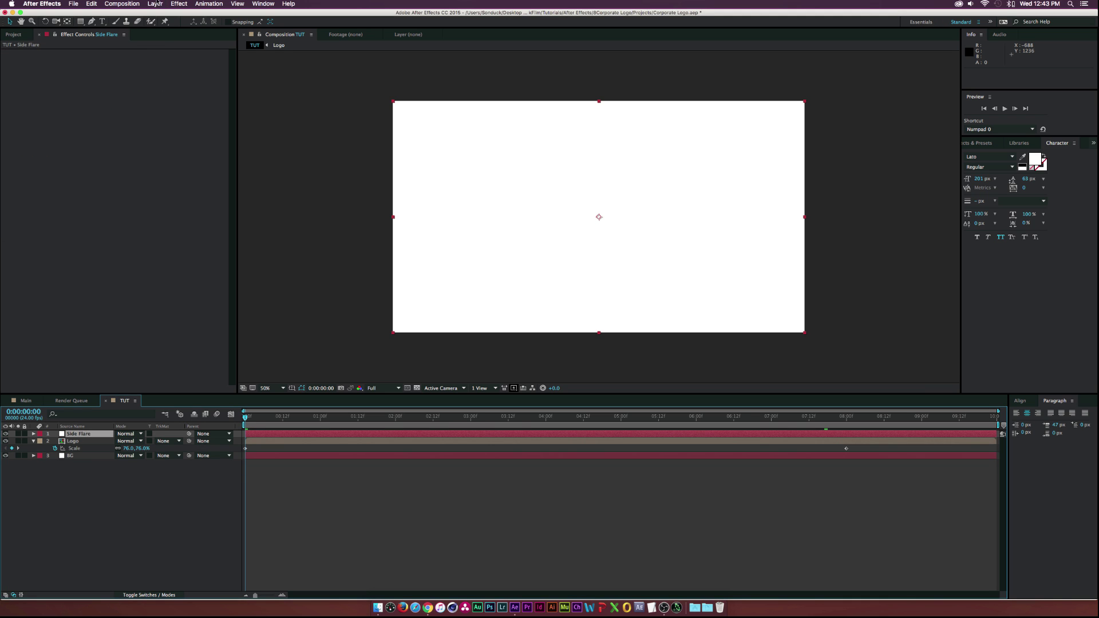
Apply Video Copilot Optical Flares to Side Flare and open its Options window.
left_click(179, 4)
mouse_move(234, 232)
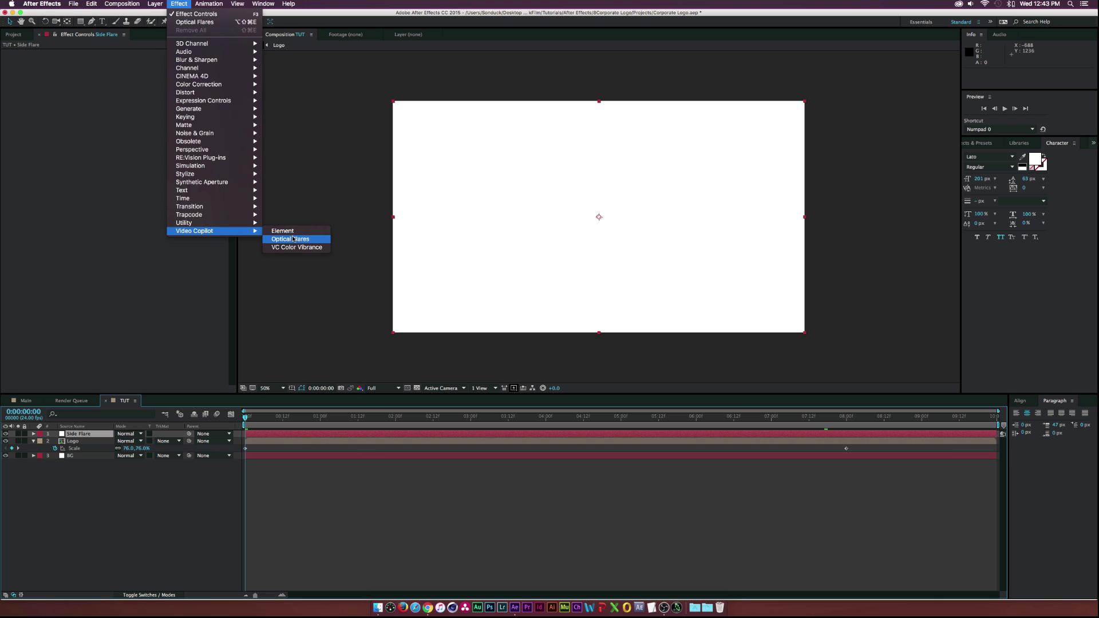
left_click(292, 239)
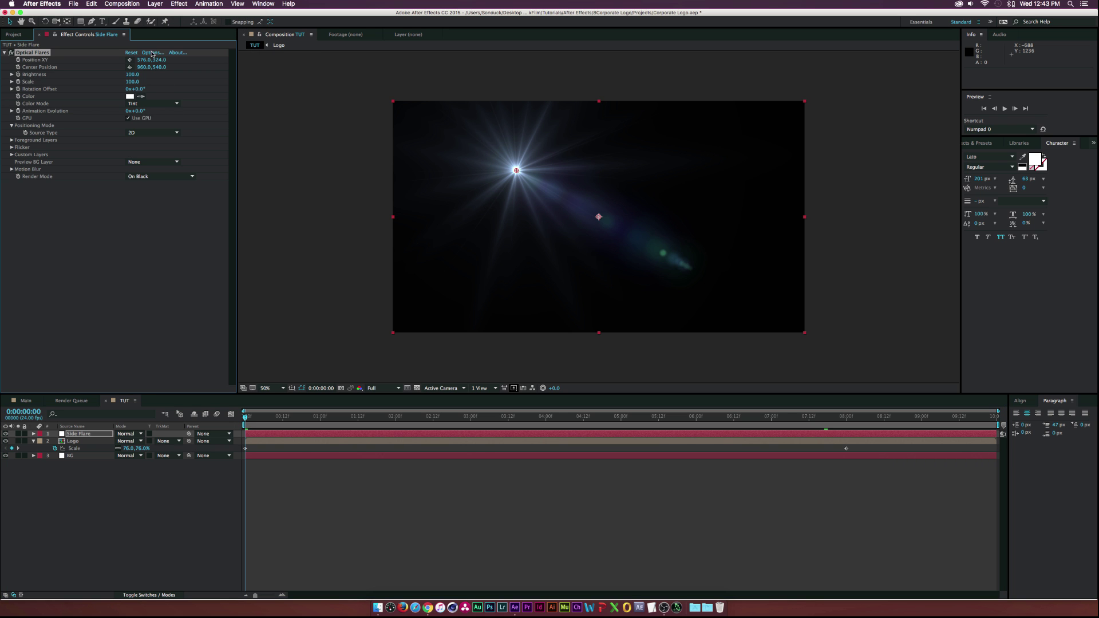
left_click(152, 52)
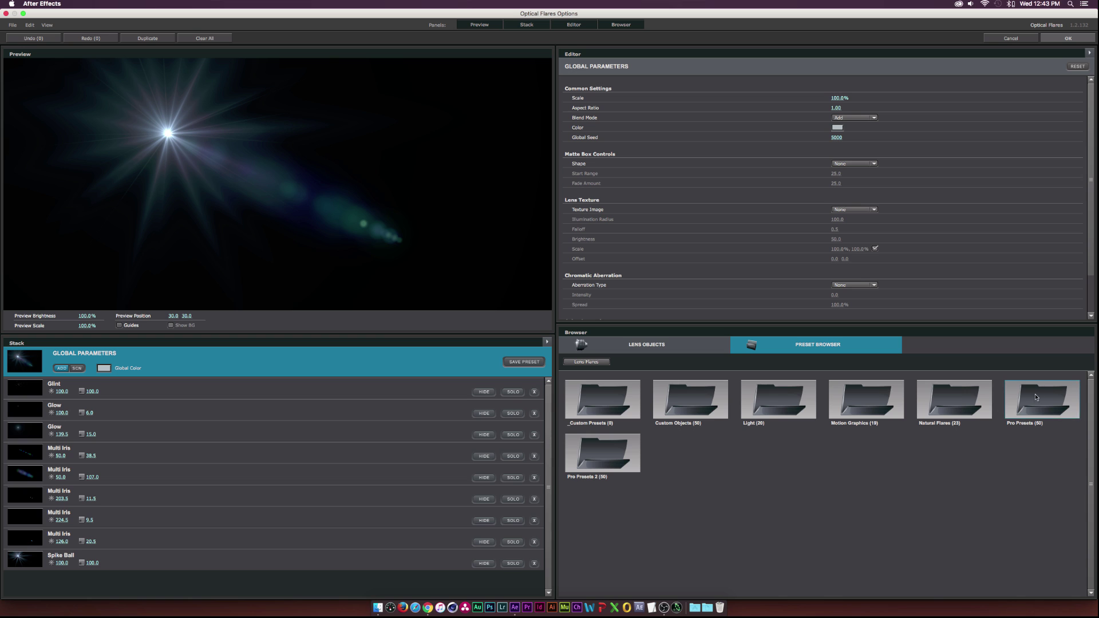
Load the Blue Digital preset from Natural Flares and accept it.
left_click(943, 408)
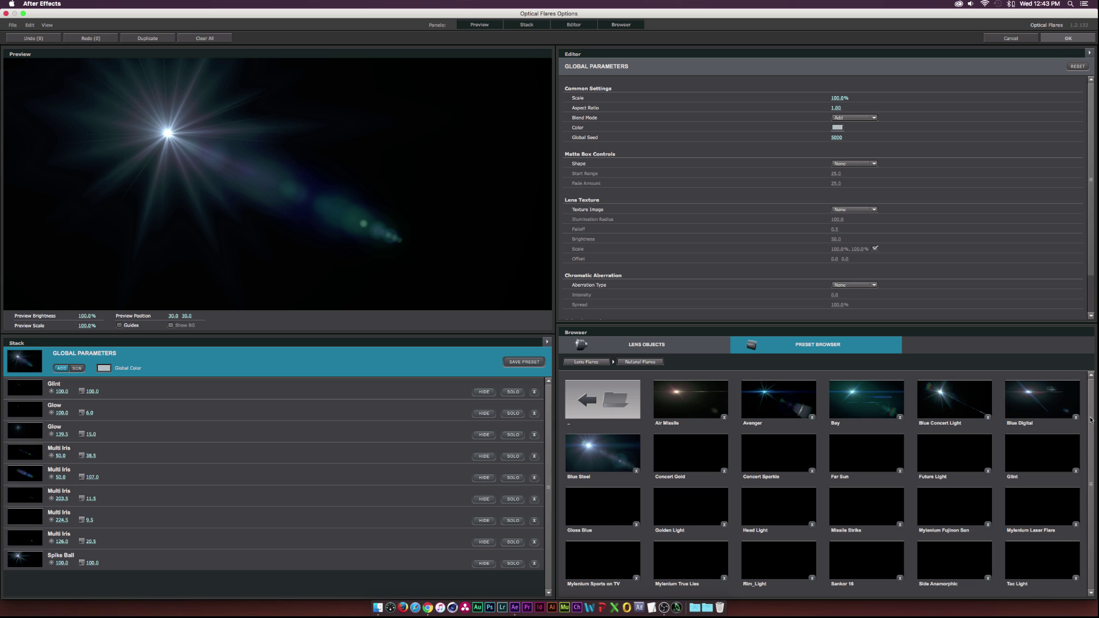
left_click(1045, 409)
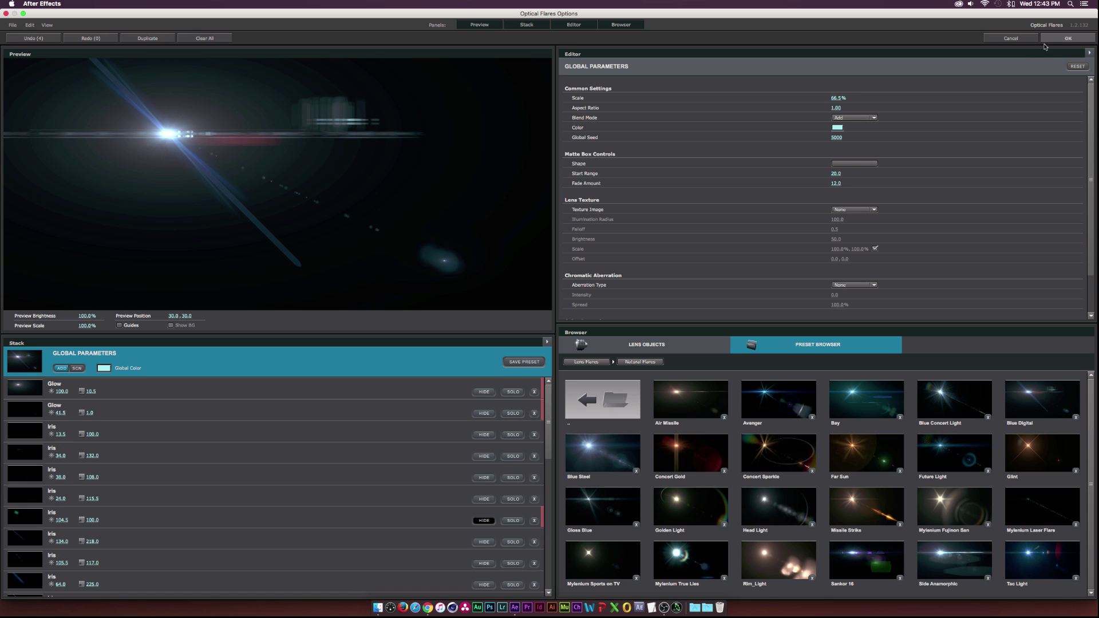
left_click(1052, 38)
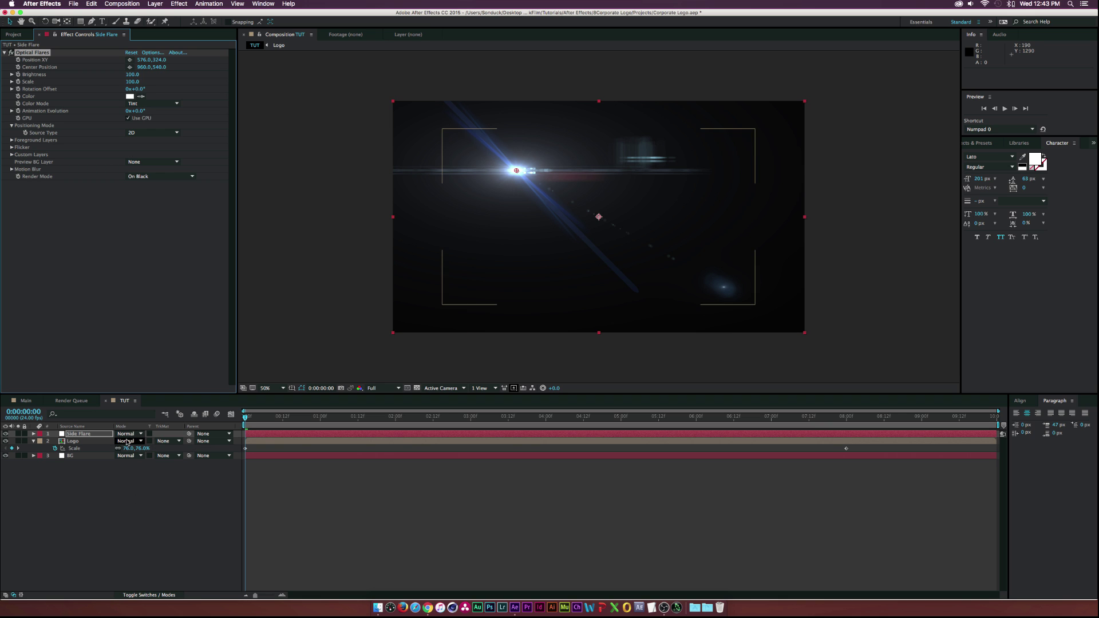
Set Side Flare to Add mode and keyframe its position rising from lower-left to mid-height at 8 s.
left_click(128, 434)
left_click(132, 338)
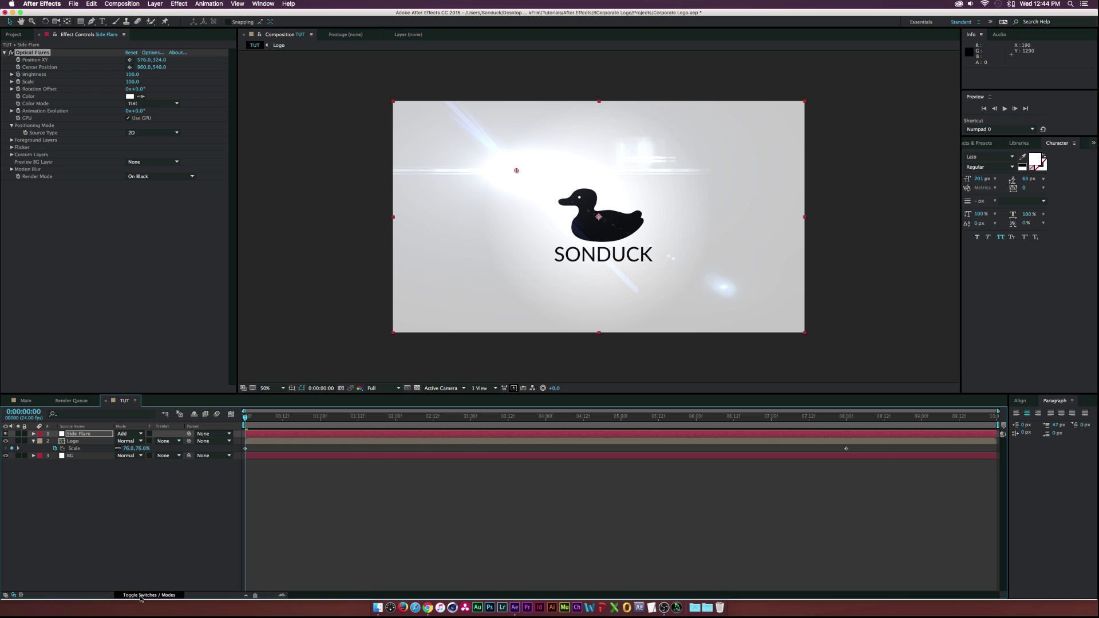
left_click_drag(516, 172, 388, 280)
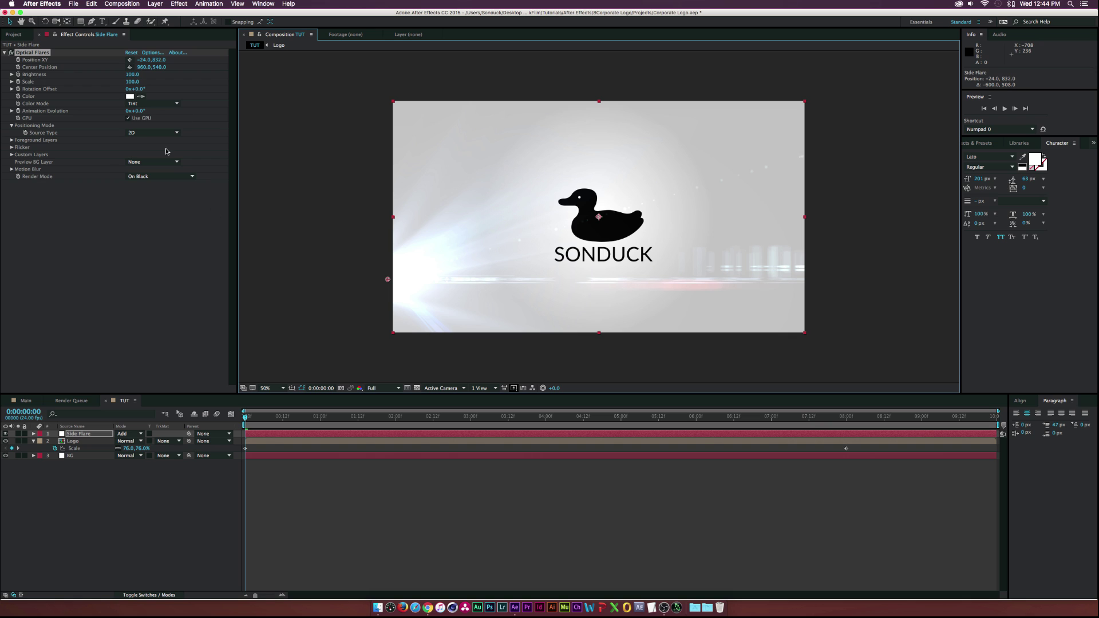
left_click(18, 60)
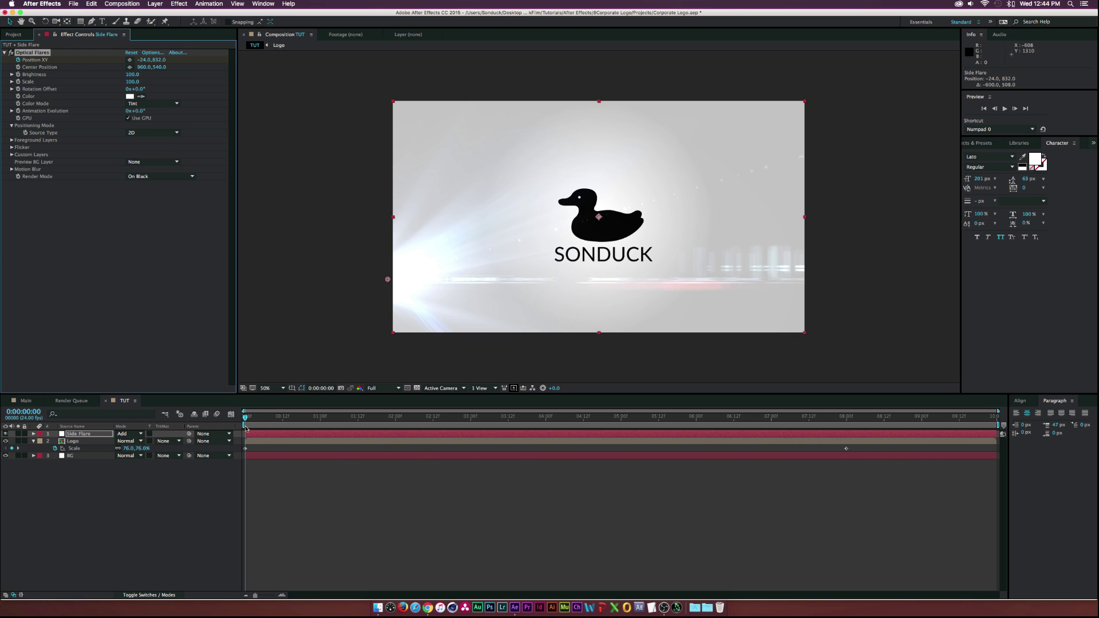
left_click_drag(245, 417, 846, 431)
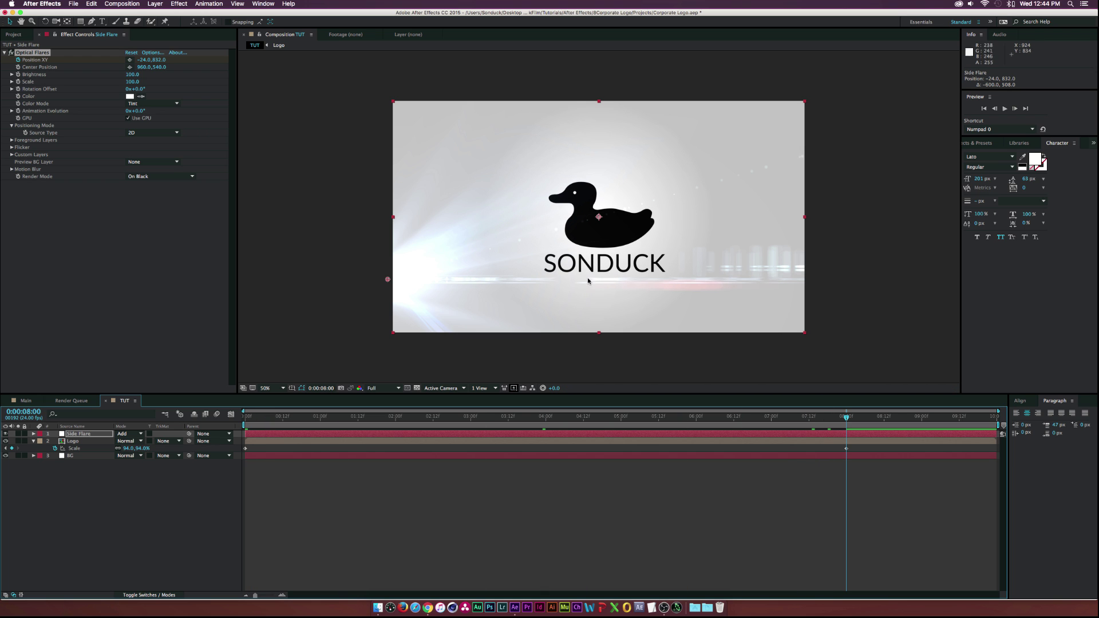
left_click_drag(387, 279, 385, 214)
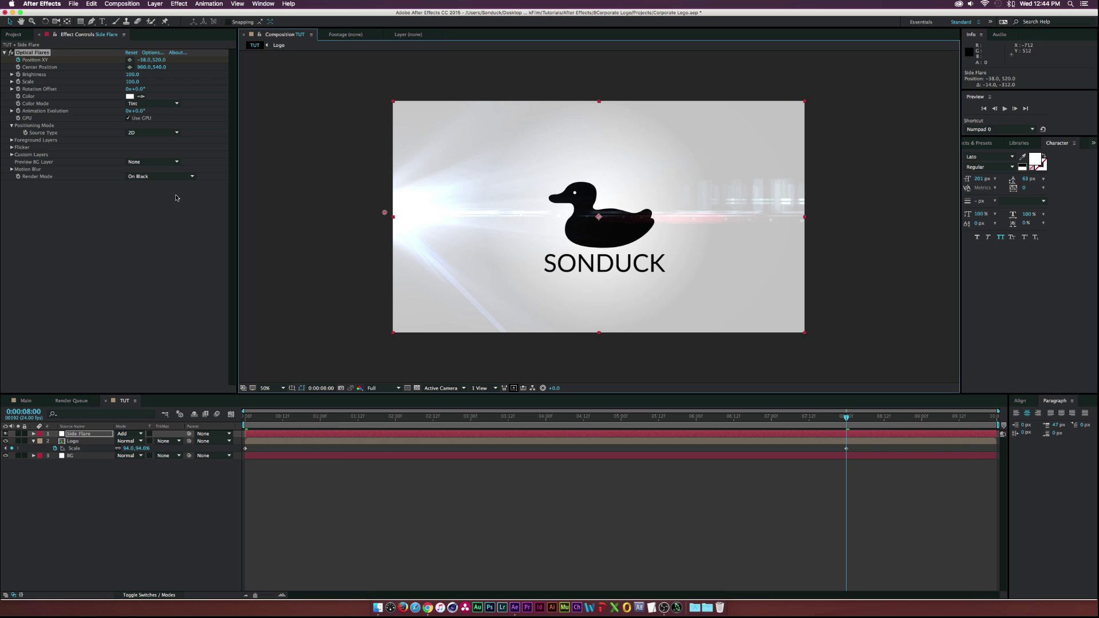
Set the flare's Flicker to Speed 35 and Amount 65.
left_click(12, 147)
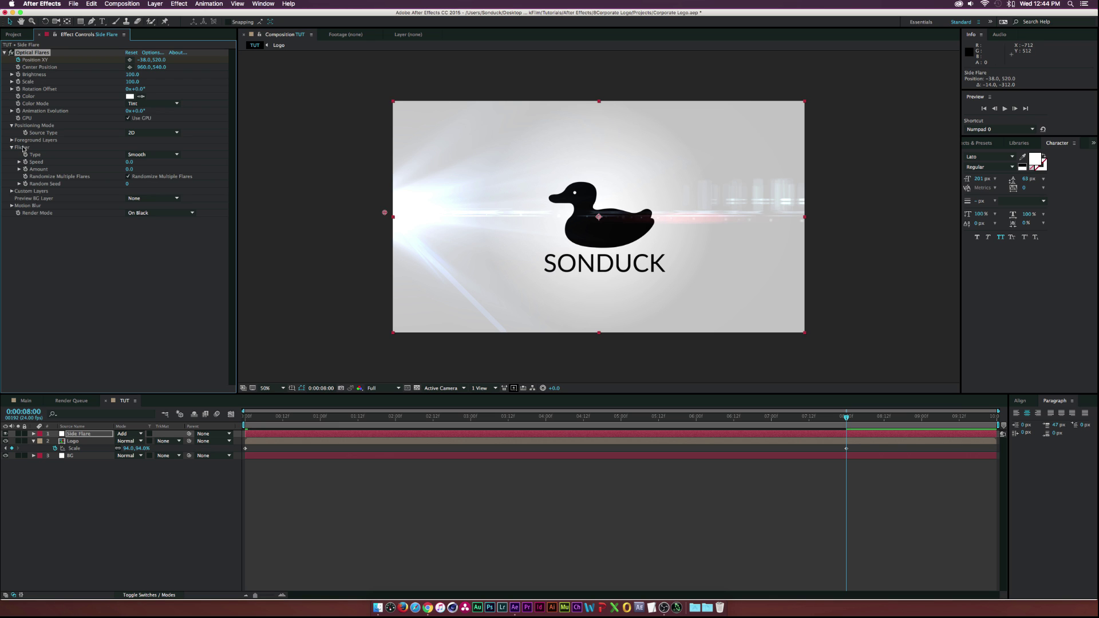
left_click_drag(129, 162, 157, 170)
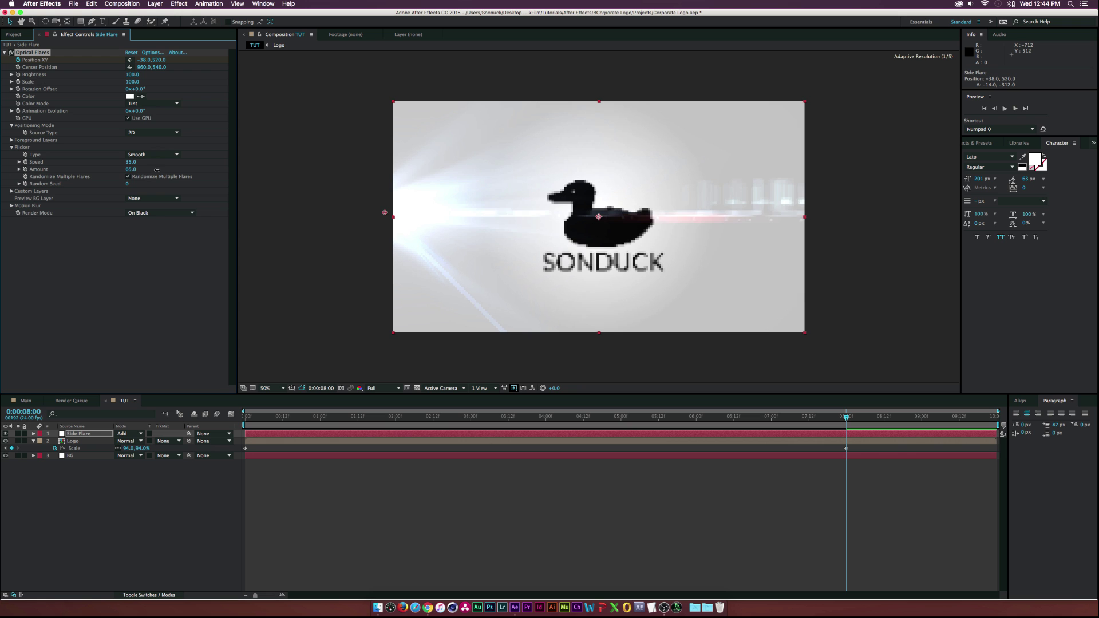
left_click_drag(351, 418, 245, 418)
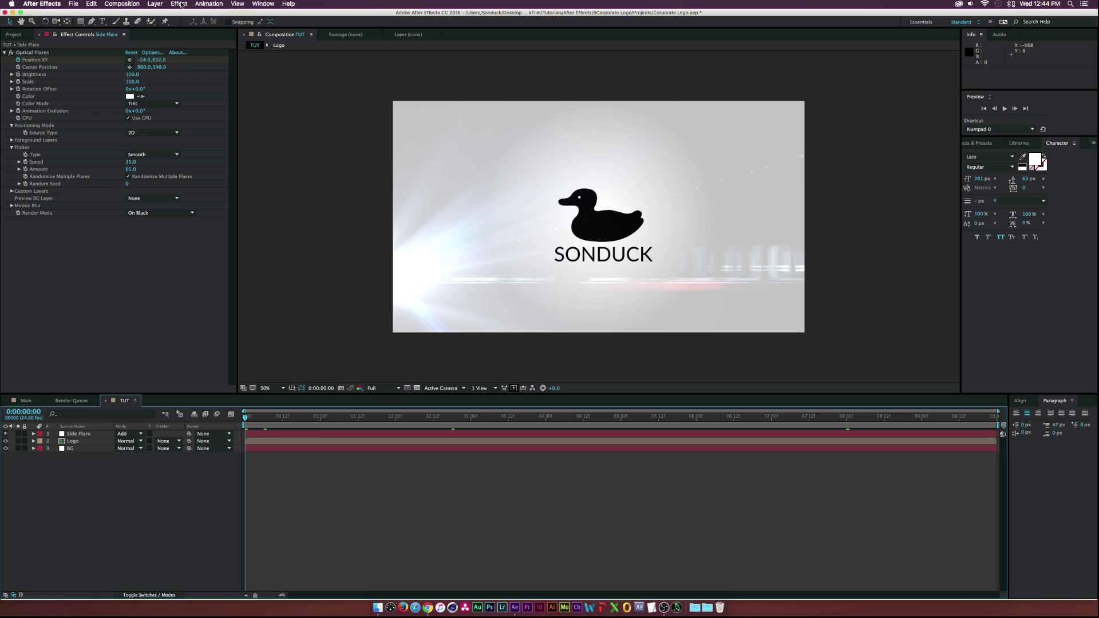
Create a new solid layer named 'Middle Flare'.
left_click(155, 4)
mouse_move(229, 14)
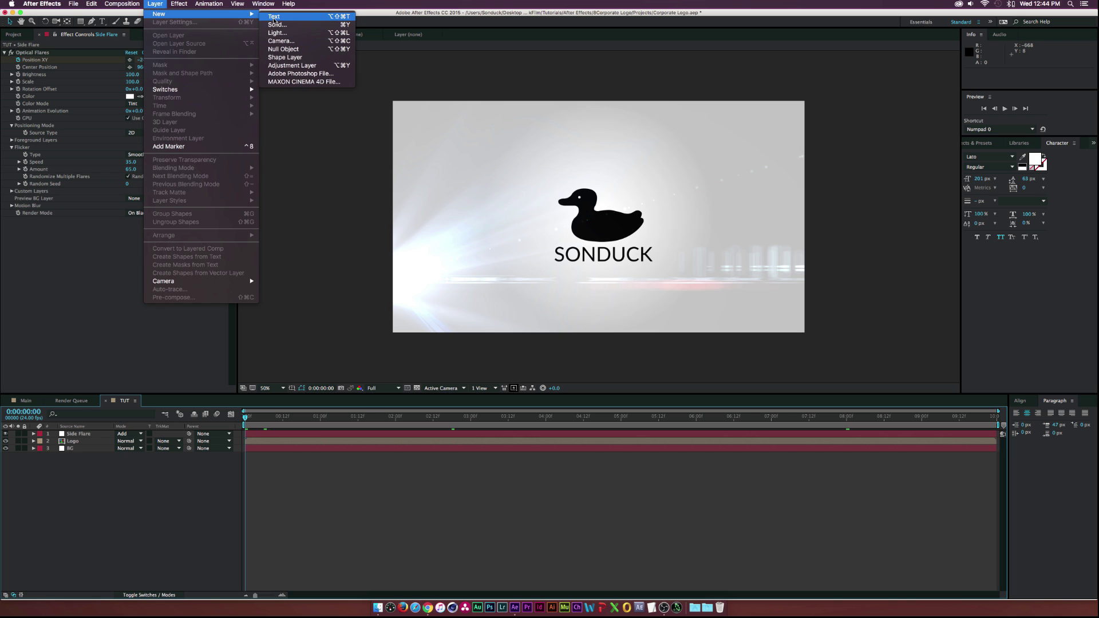
left_click(277, 24)
type("Middle Flare")
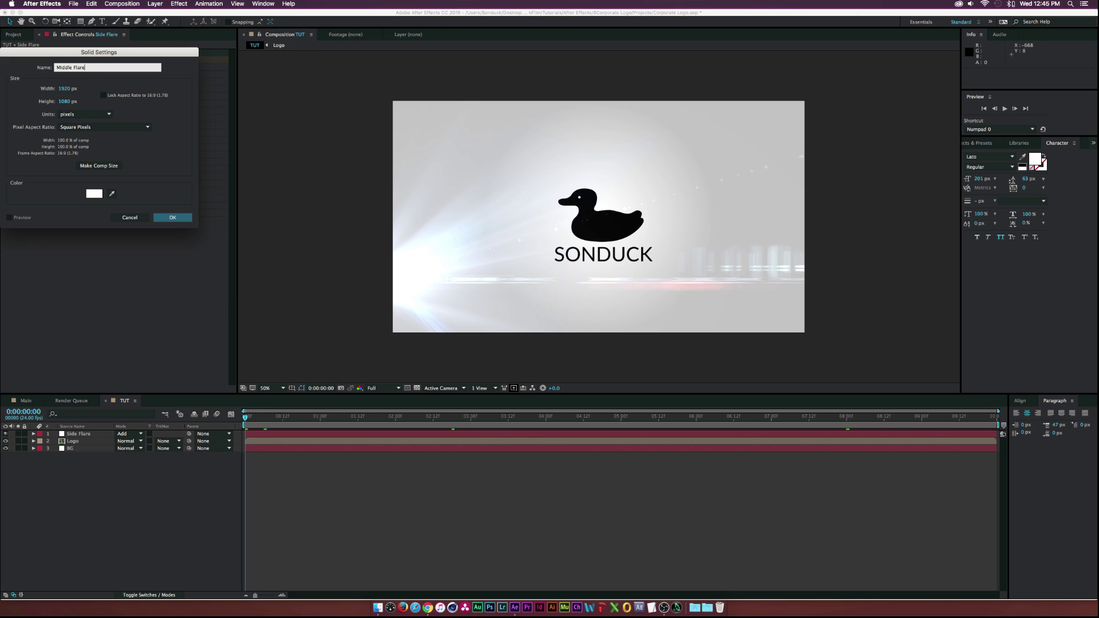
key("Return")
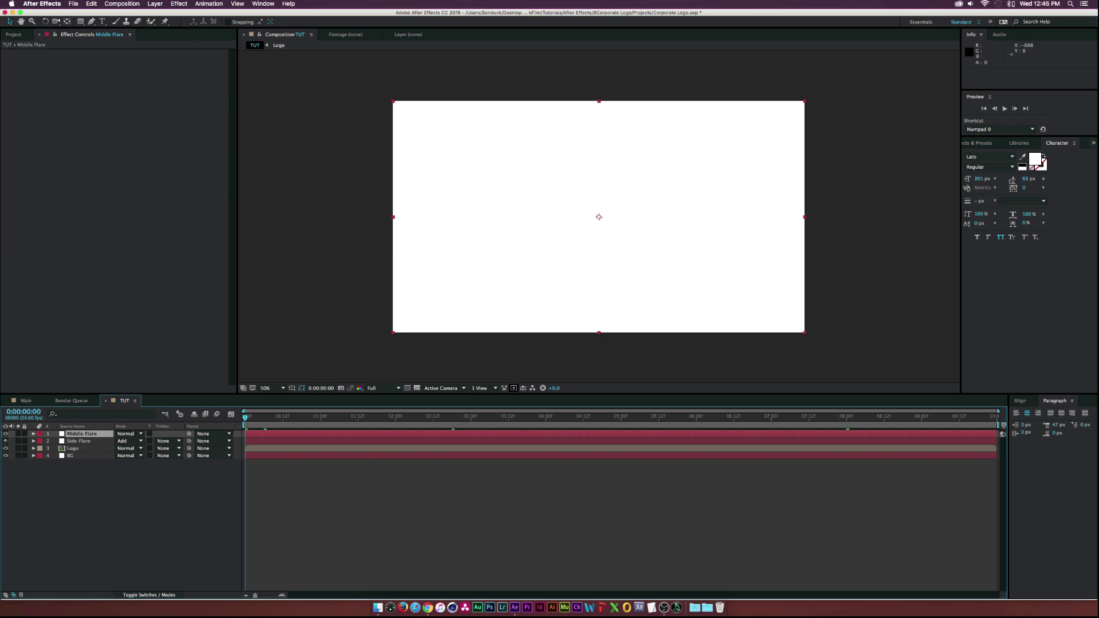
Apply Optical Flares to Middle Flare and choose Clear All in its Options.
left_click(179, 4)
mouse_move(218, 229)
left_click(289, 237)
left_click(155, 73)
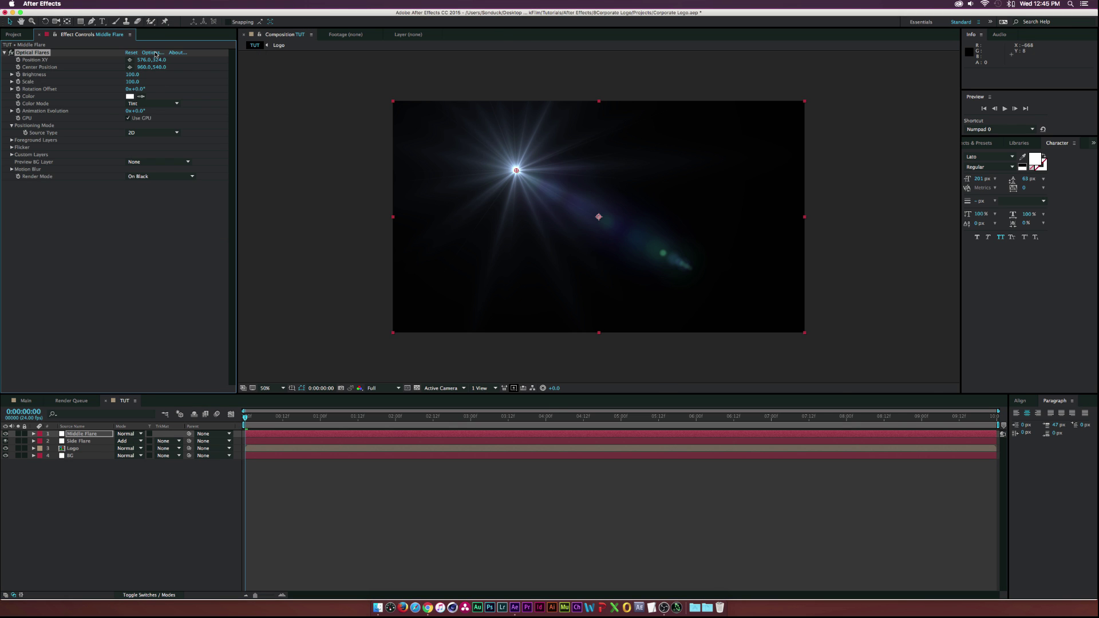
left_click(205, 38)
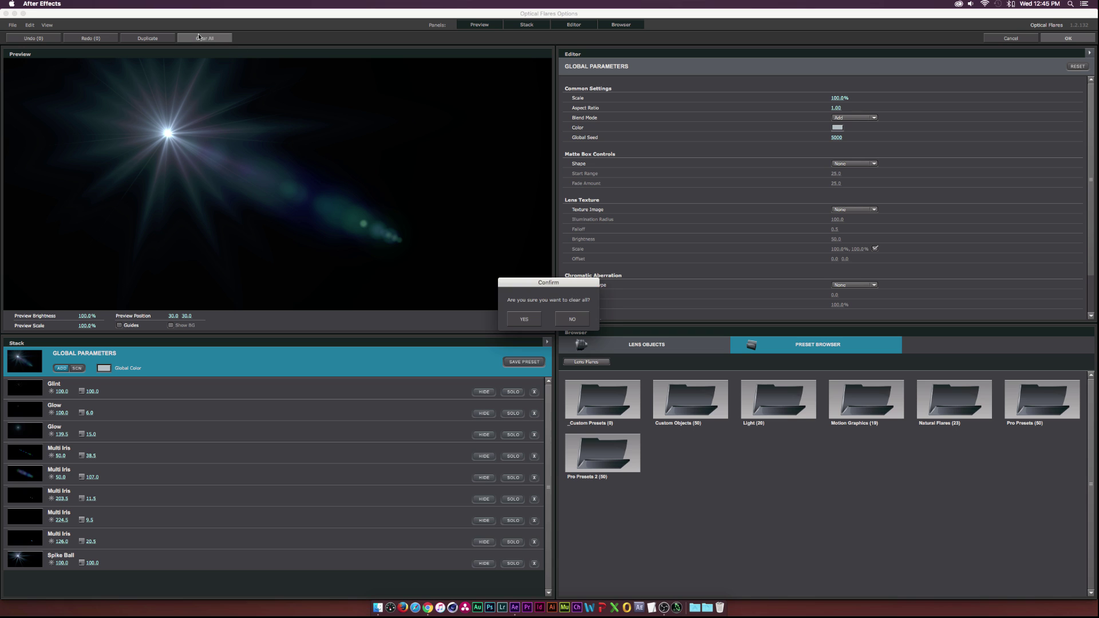
Clear the default flare, add Glow and Streak lens objects, and centre the flare at 960, 538.
left_click(534, 322)
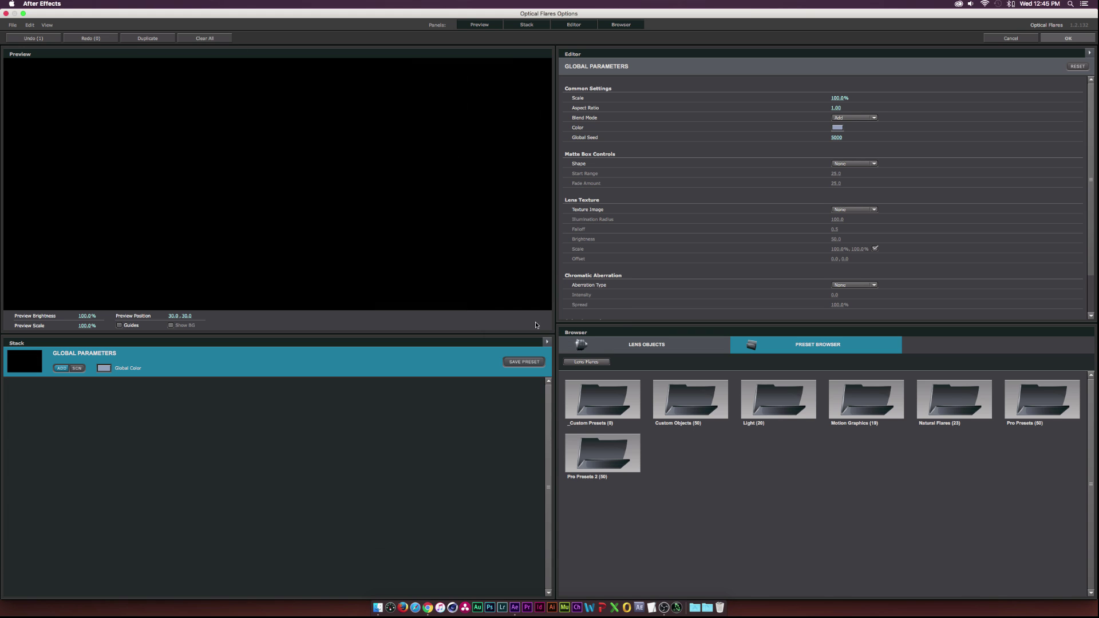
left_click(613, 342)
left_click(595, 403)
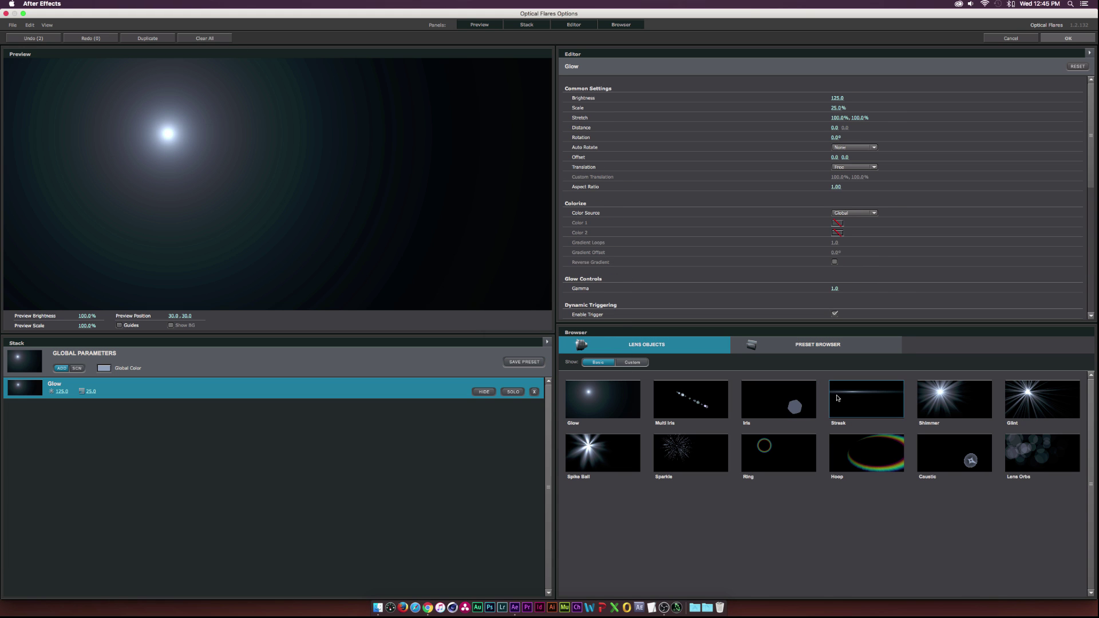
left_click(866, 399)
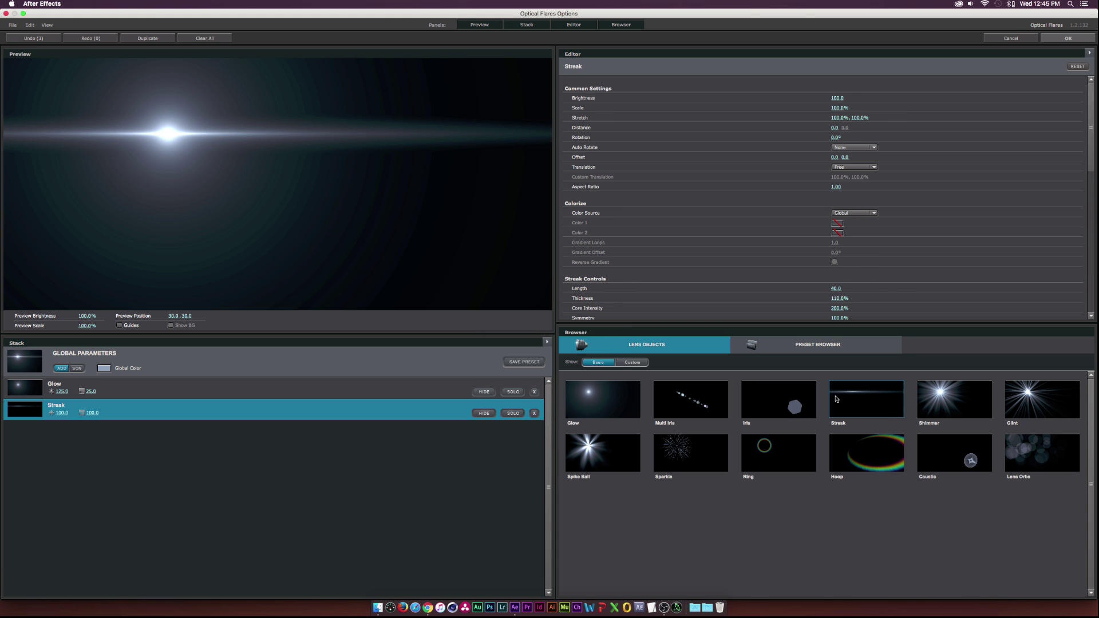
left_click(1065, 38)
left_click_drag(518, 173, 600, 219)
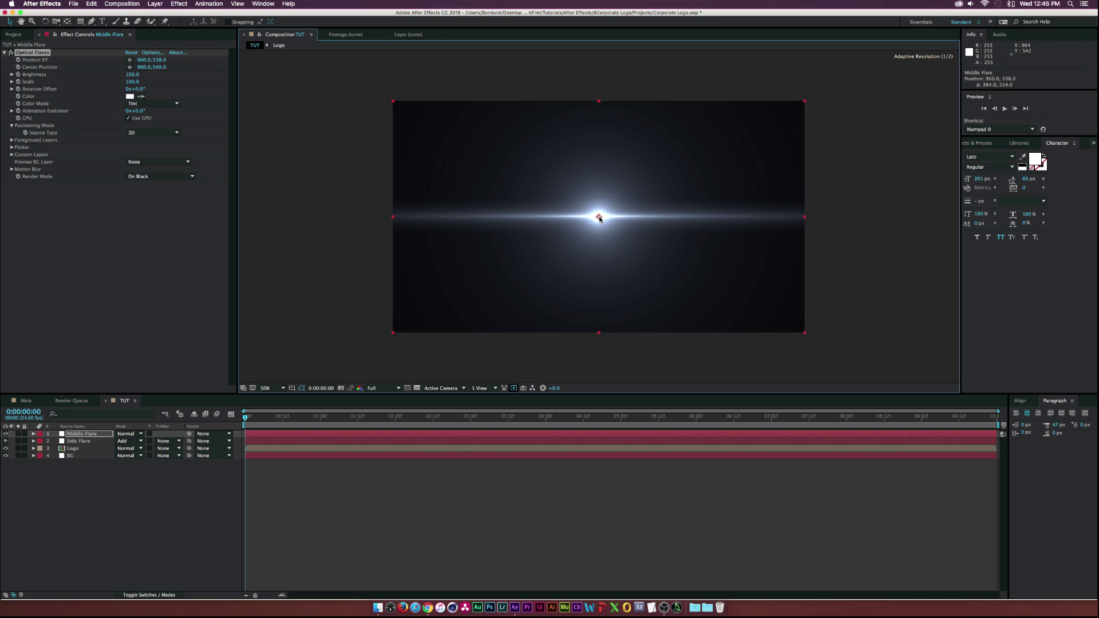
Set the Middle Flare layer's mode to Add and move the playhead a few frames in.
left_click(126, 434)
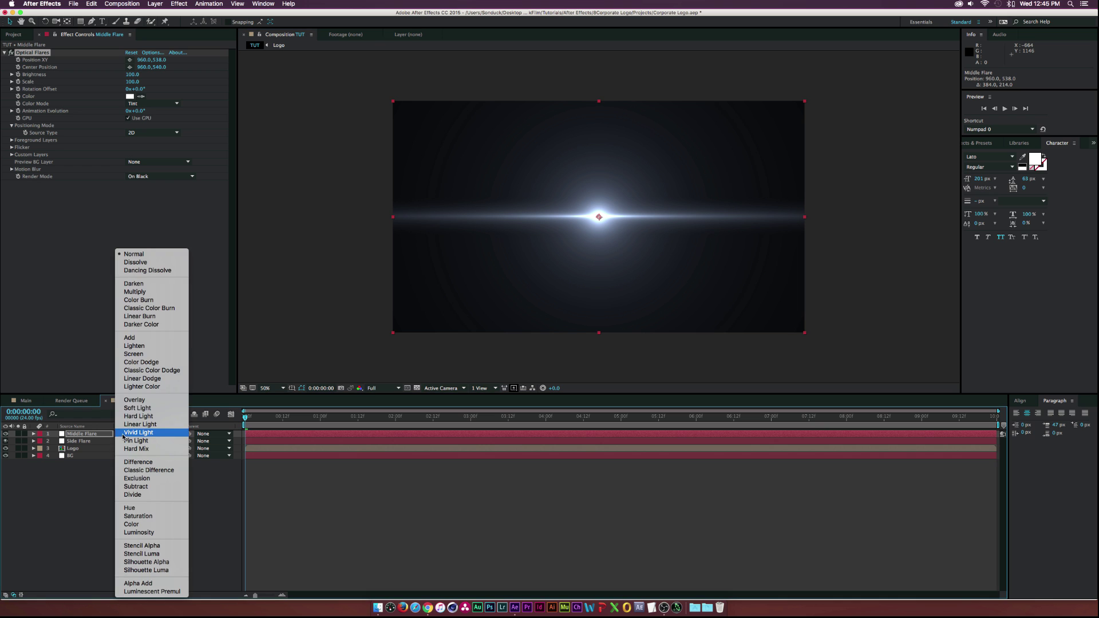
left_click(131, 338)
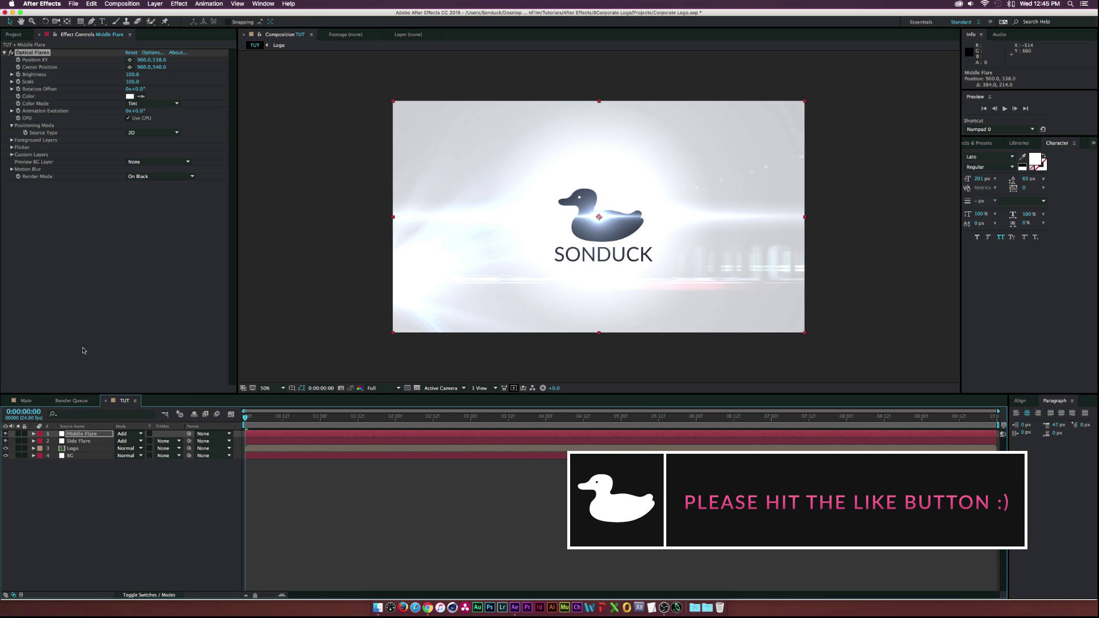
left_click(88, 435)
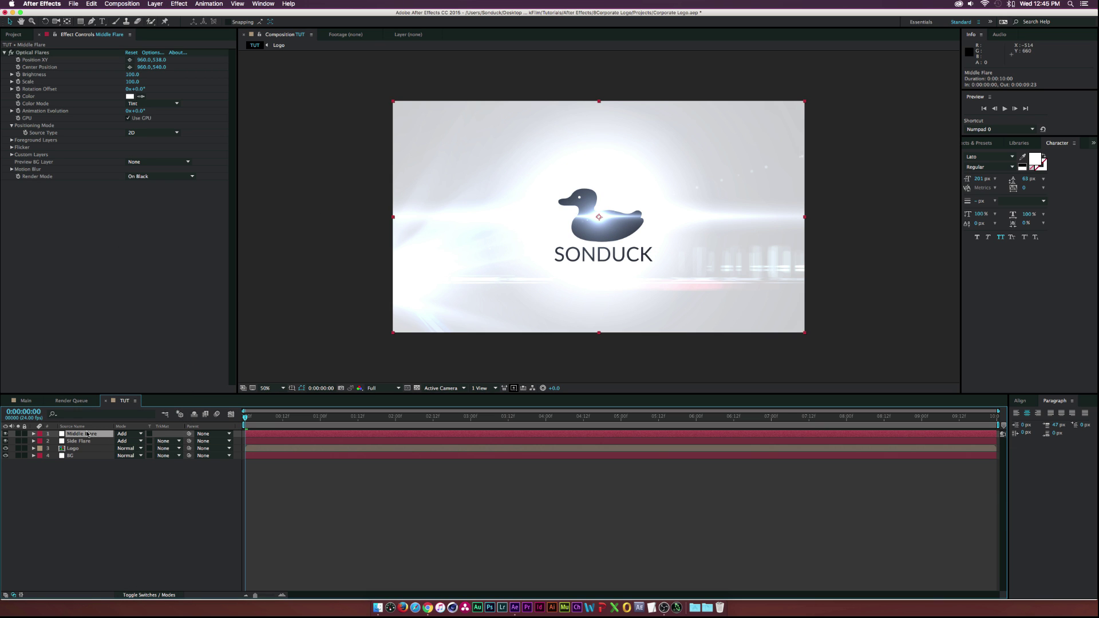
left_click(155, 523)
left_click(78, 435)
left_click_drag(246, 422, 259, 422)
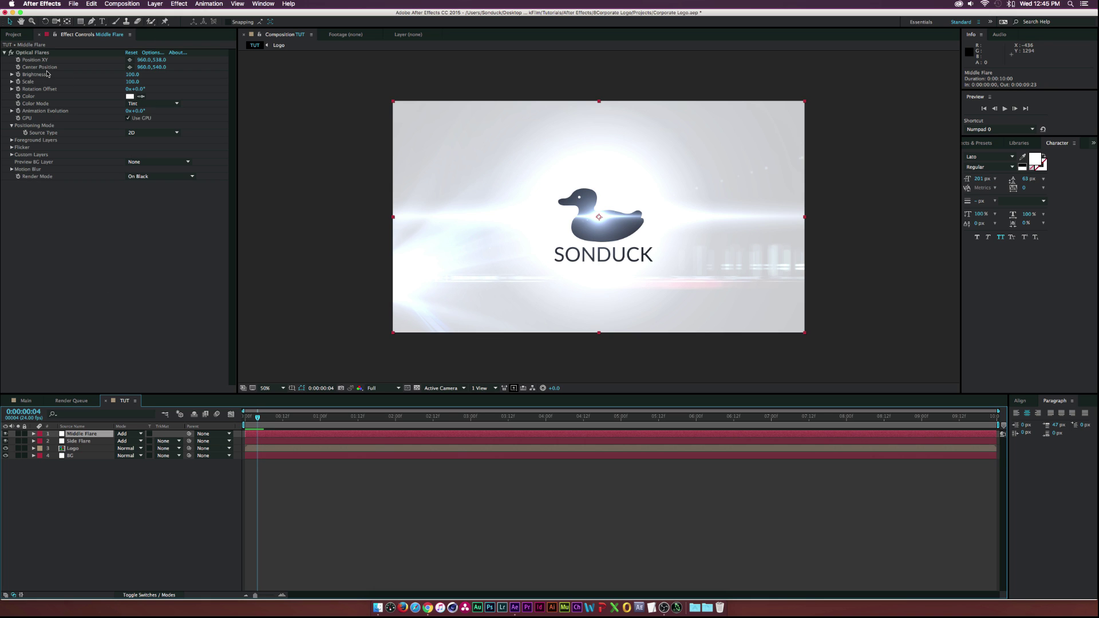
Keyframe the Middle Flare's Brightness from 0 up to 200, then down to 70.
left_click(18, 76)
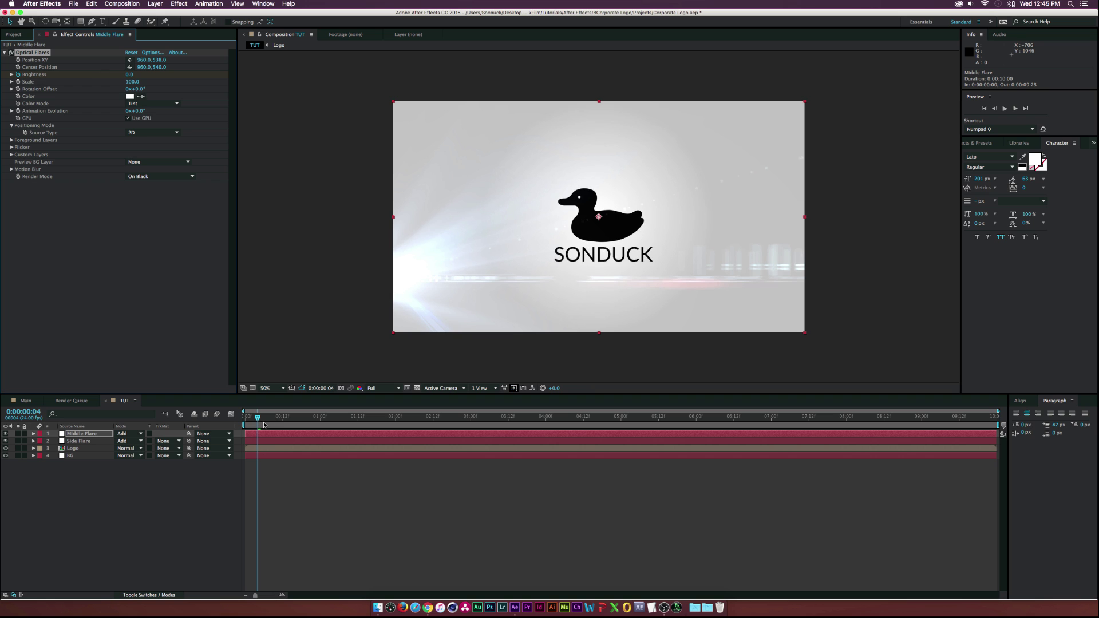
key("u")
left_click(93, 437)
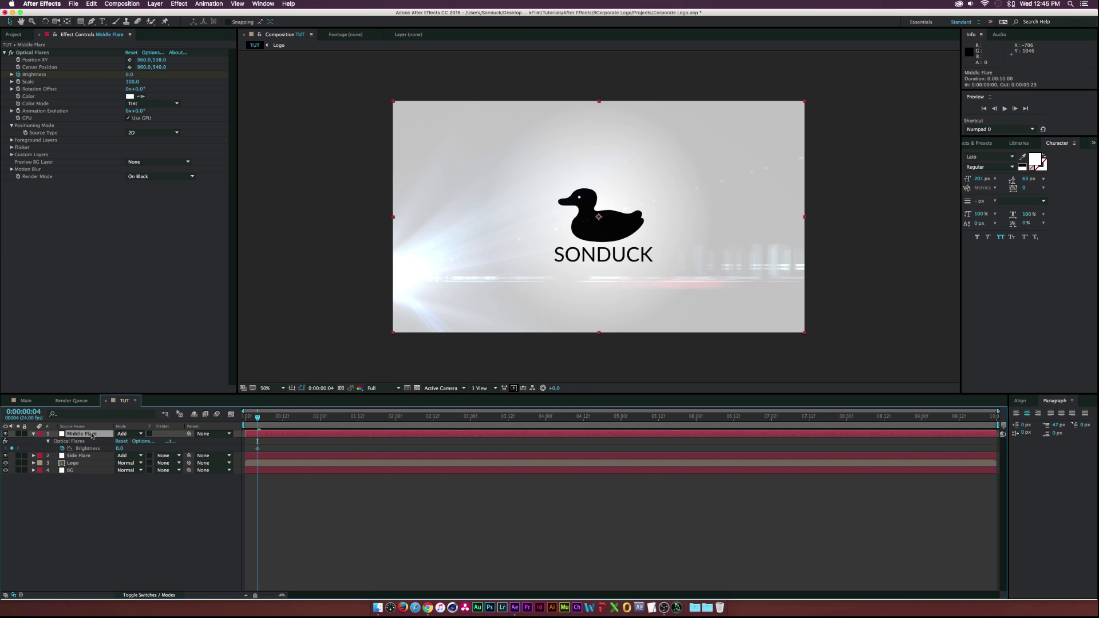
left_click_drag(258, 417, 311, 418)
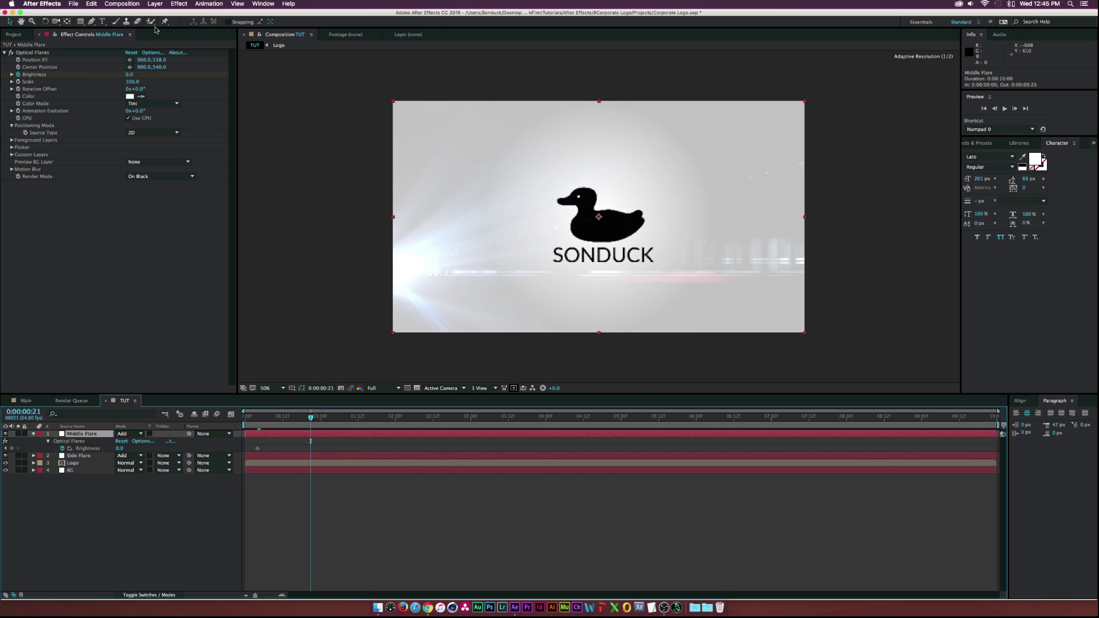
left_click_drag(130, 78, 137, 75)
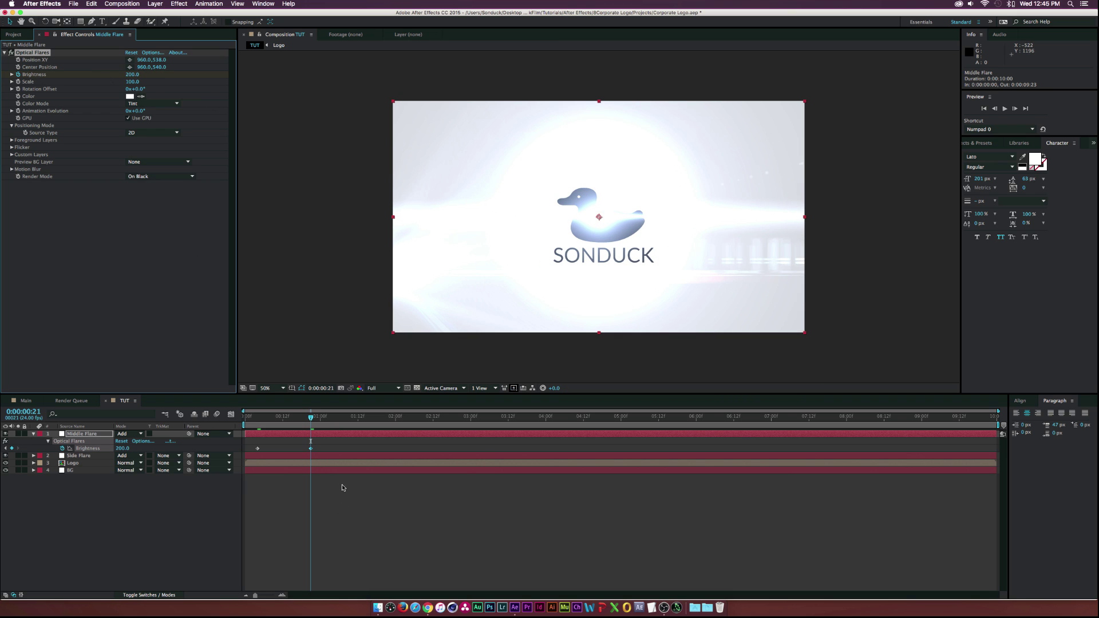
left_click_drag(311, 417, 360, 418)
left_click_drag(123, 449, 114, 448)
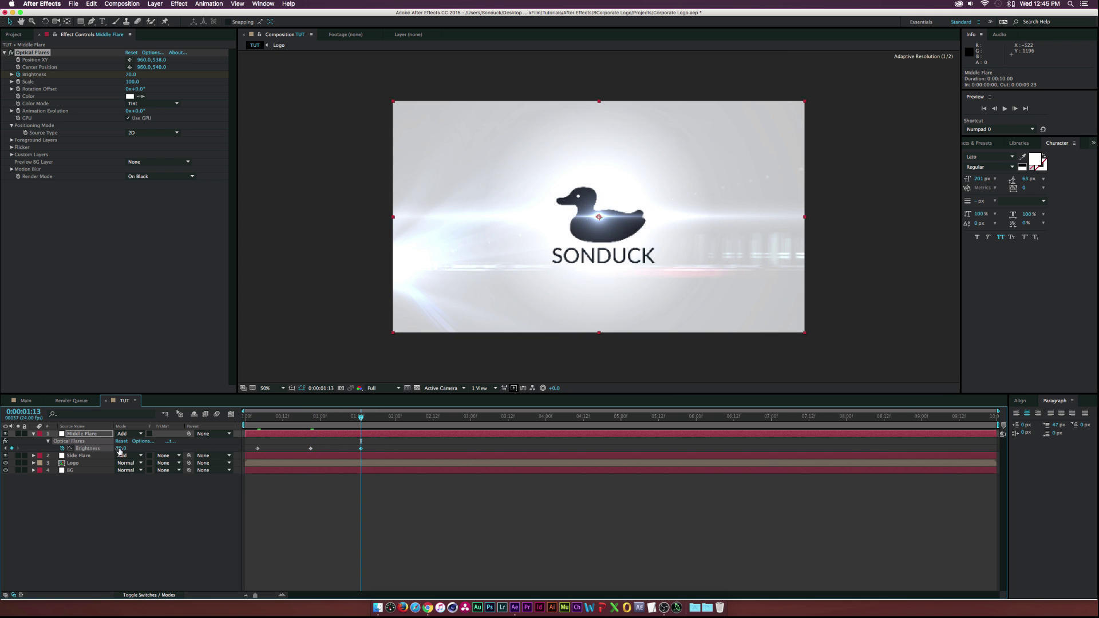
Preview the brightness animation and move Middle Flare beneath the Logo layer.
left_click_drag(265, 423, 213, 423)
key("space")
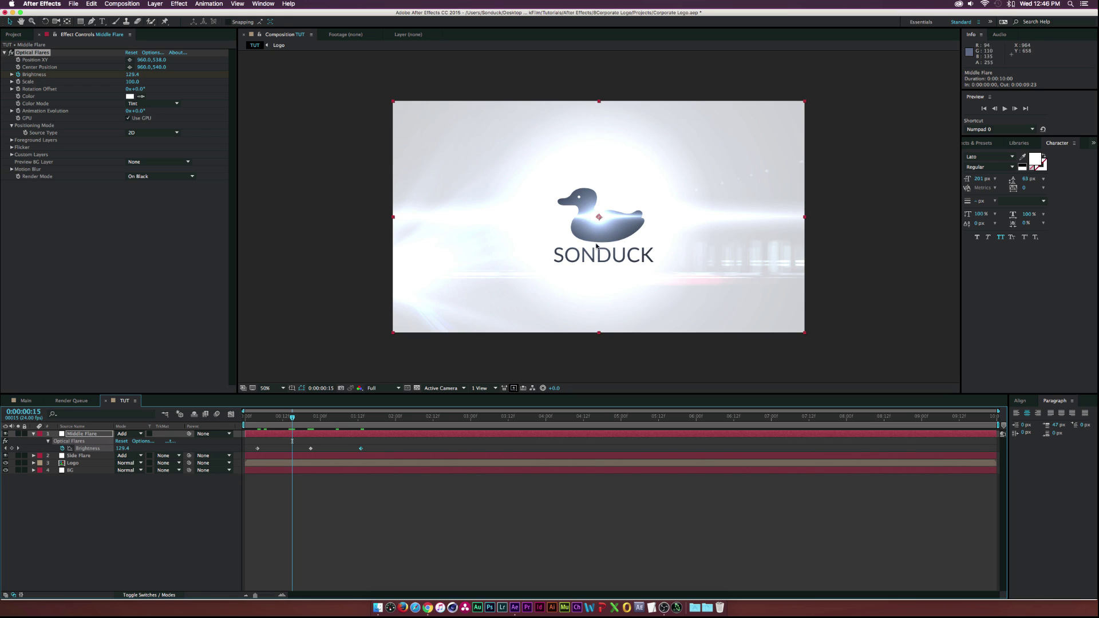
key("apostrophe")
left_click_drag(73, 435, 72, 465)
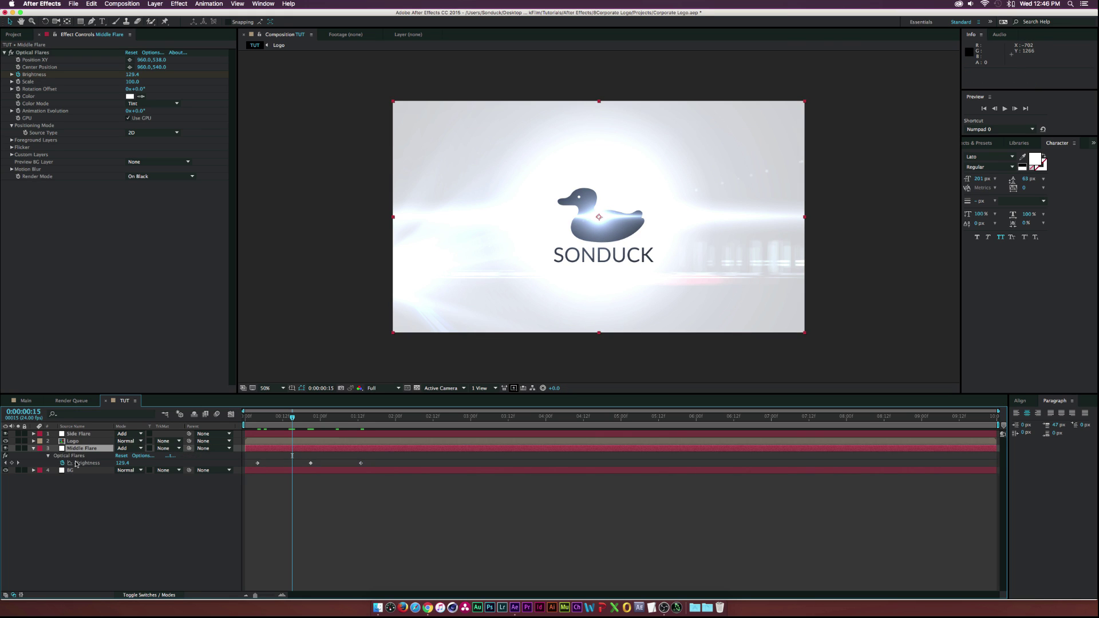
left_click(74, 435)
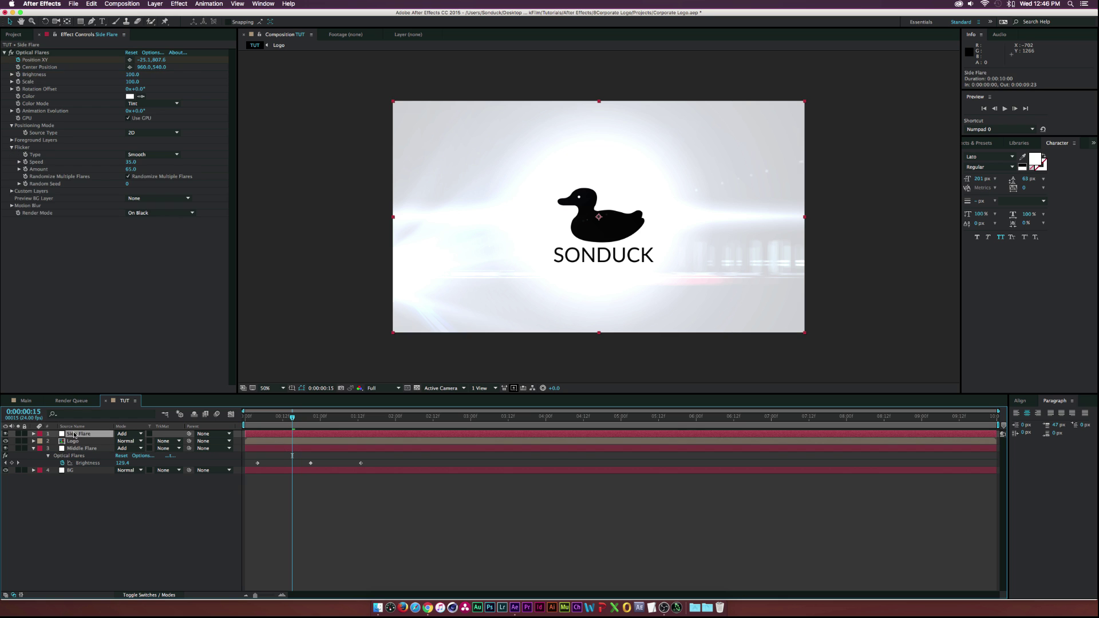
left_click_drag(292, 429, 460, 426)
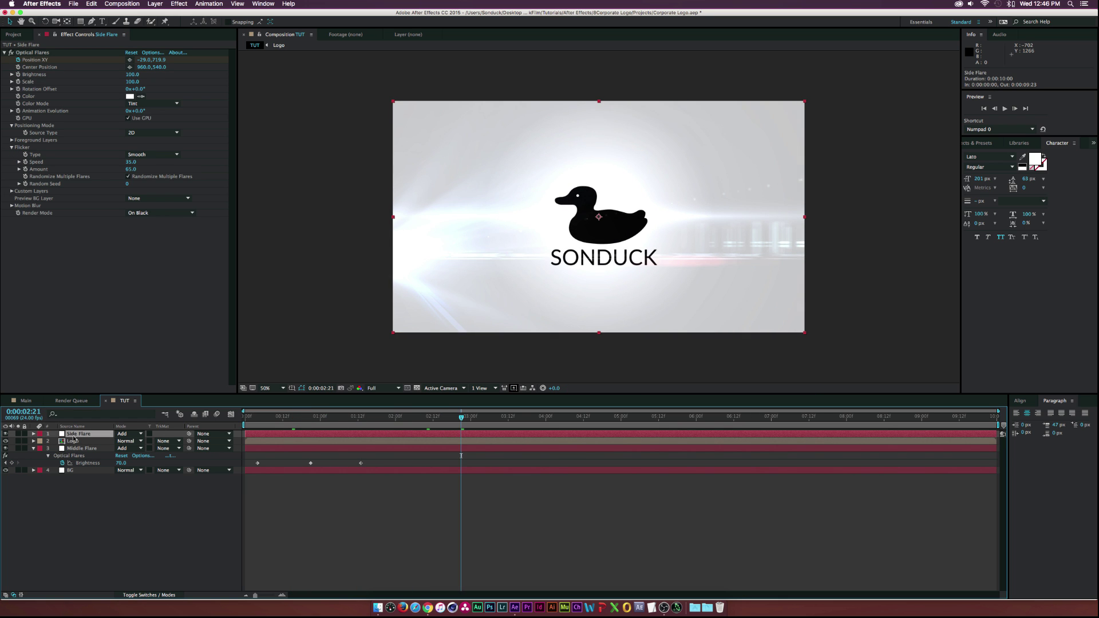
key("super+bracketleft")
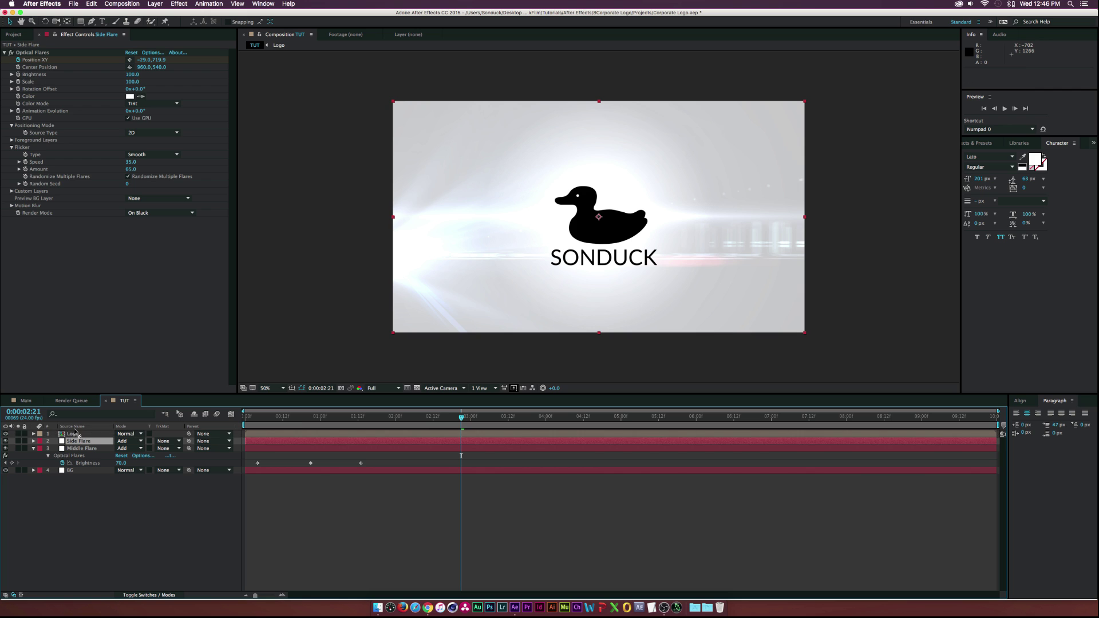
key("super+bracketright")
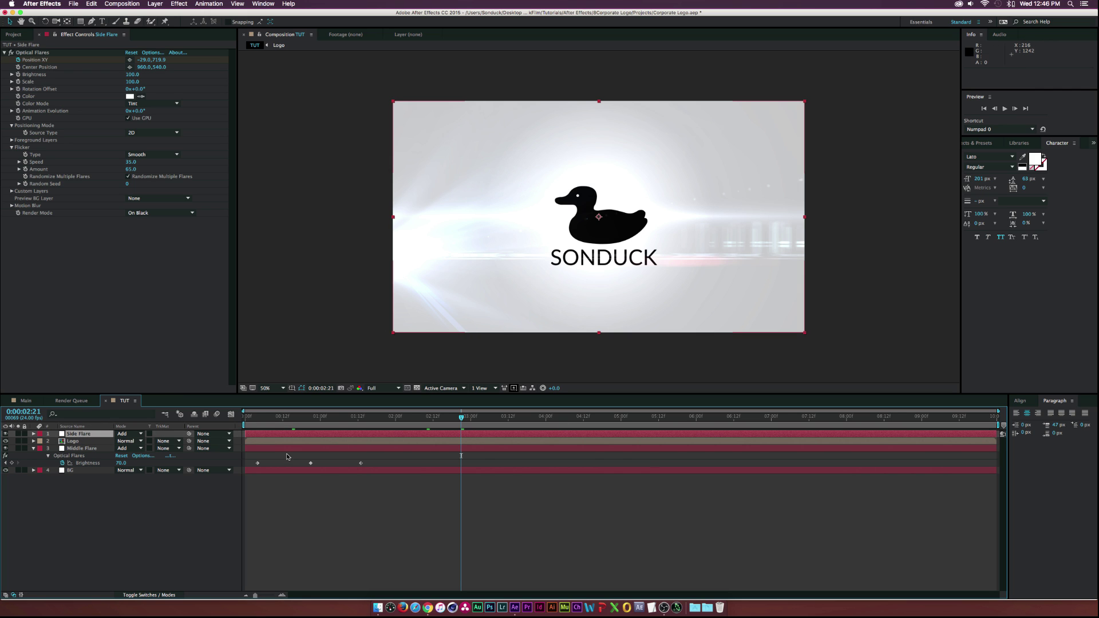
left_click_drag(340, 419, 404, 421)
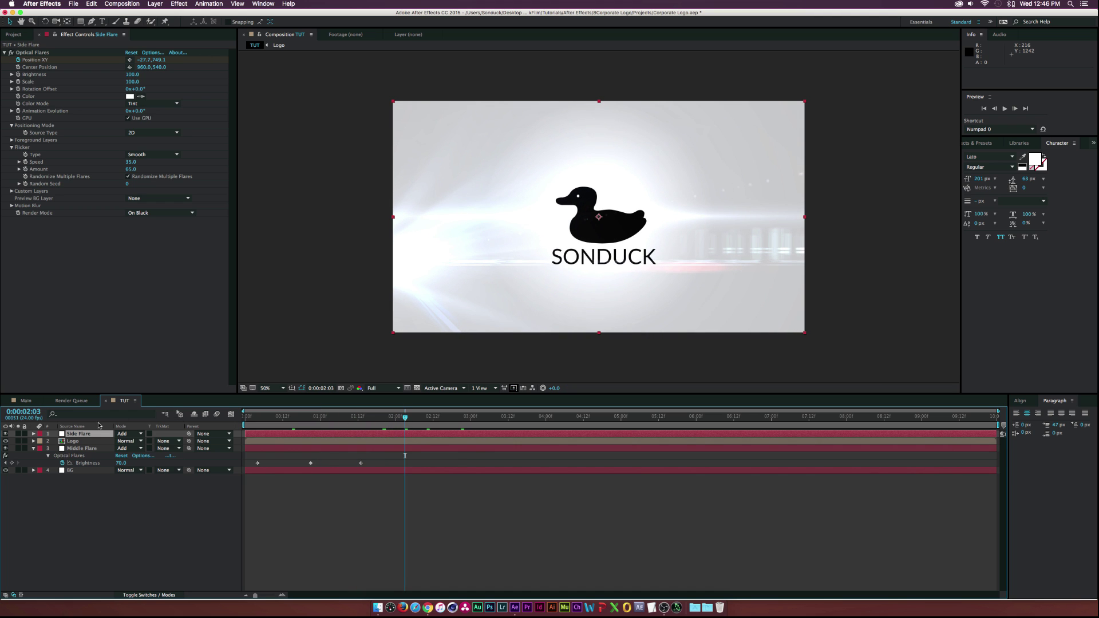
left_click(74, 441)
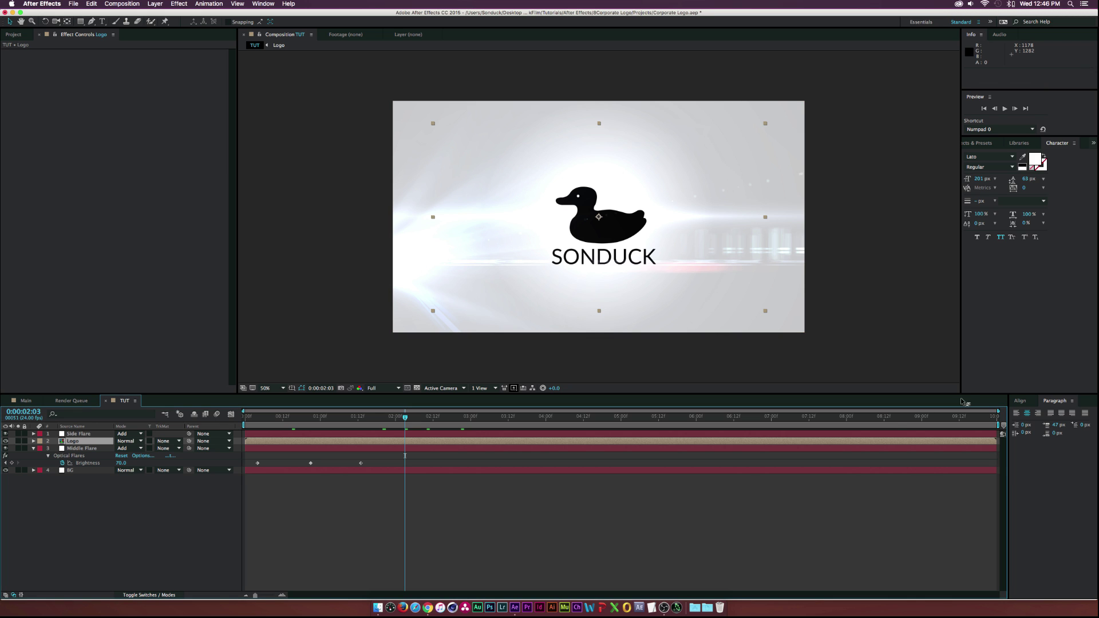
Locate the Block Dissolve – random preset under Transitions – Dissolves in Effects & Presets.
left_click(985, 143)
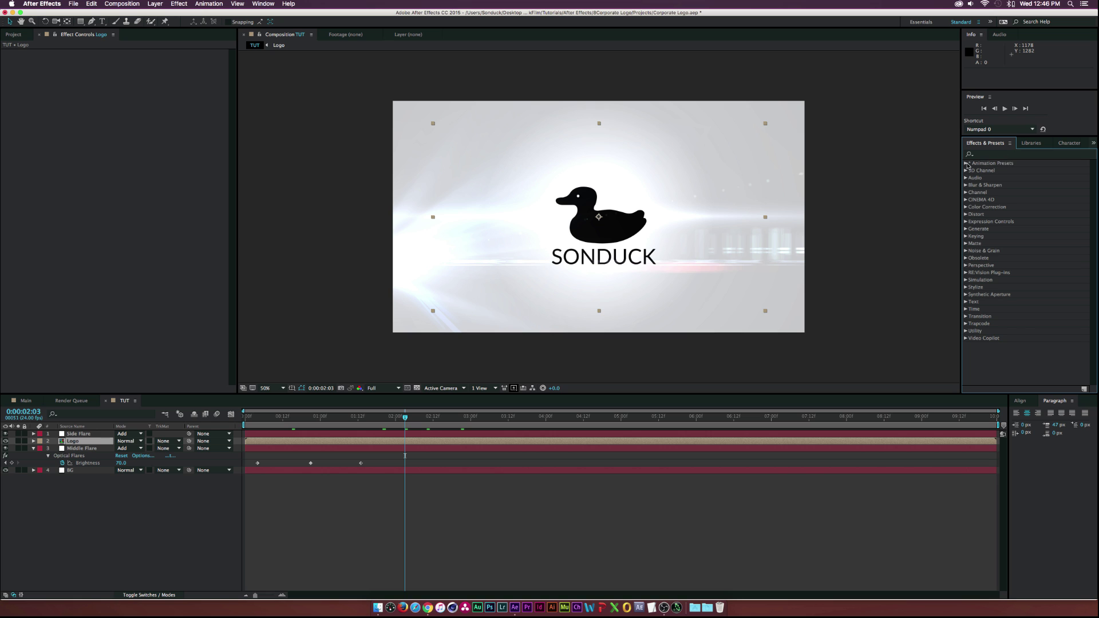
left_click(967, 163)
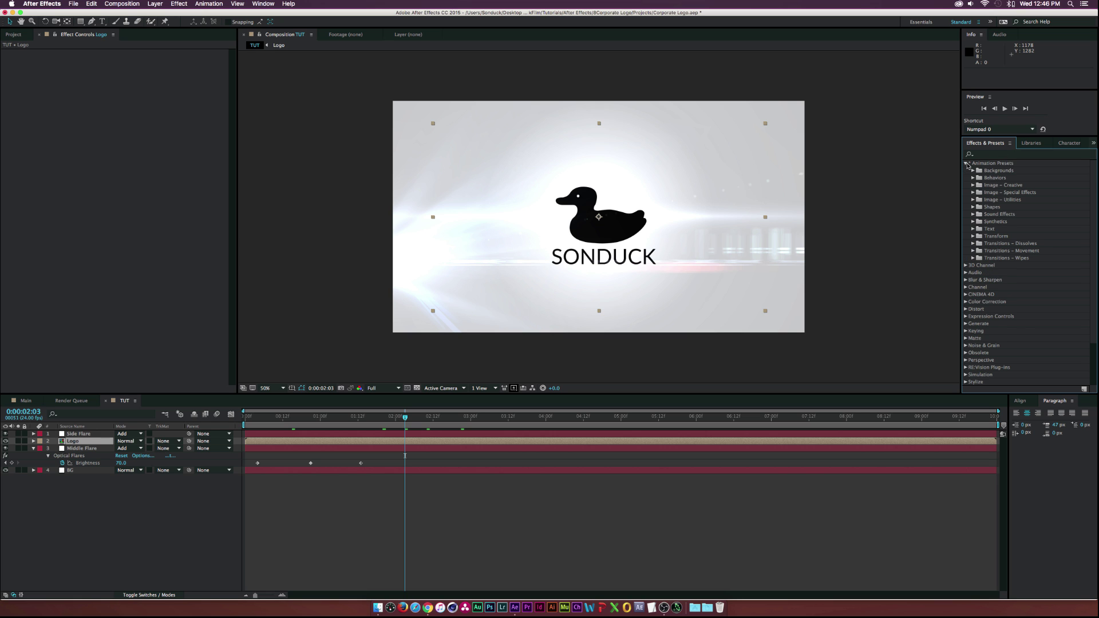
left_click(973, 245)
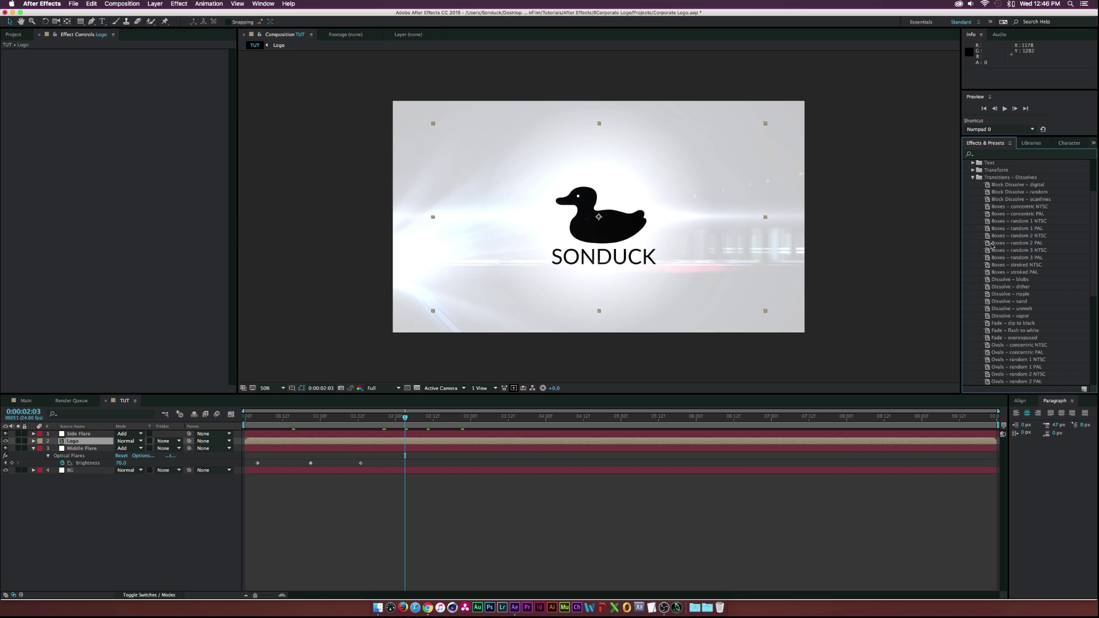
scroll(1014, 306, "down", 3)
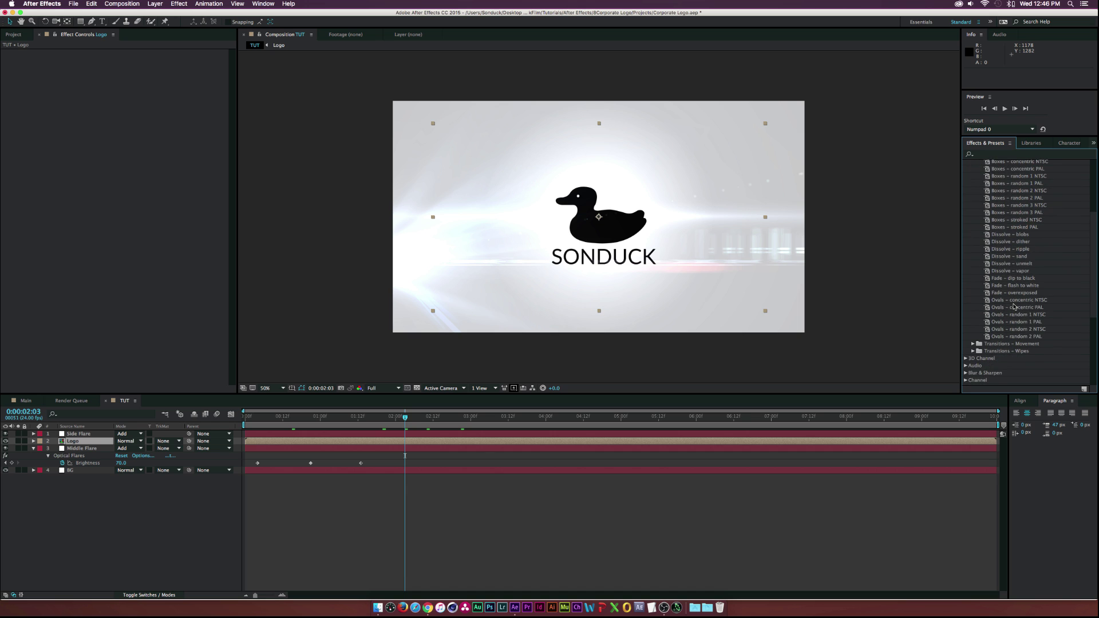
scroll(1013, 292, "up", 7)
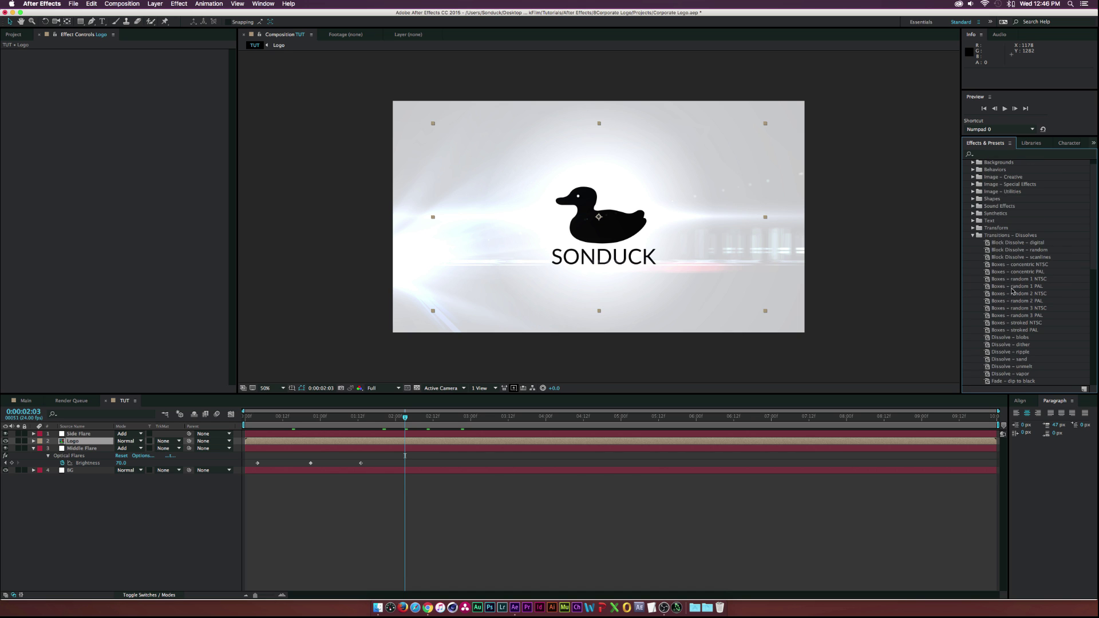
left_click(1013, 252)
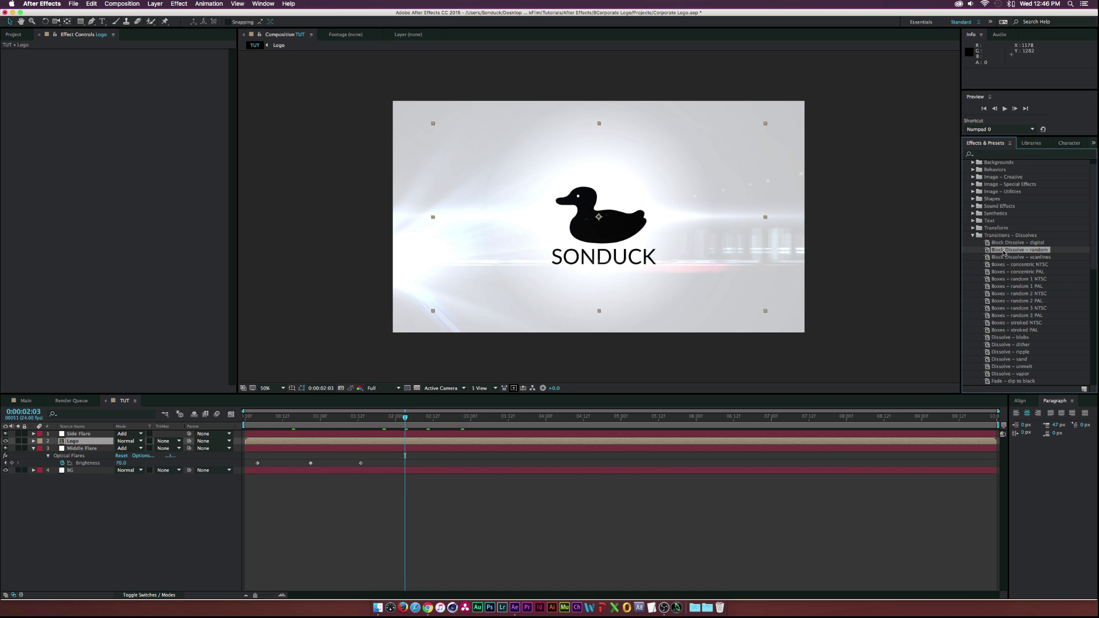
Apply Block Dissolve – random to the Logo layer at the start and preview it.
left_click_drag(1004, 253, 250, 416)
left_click(245, 417)
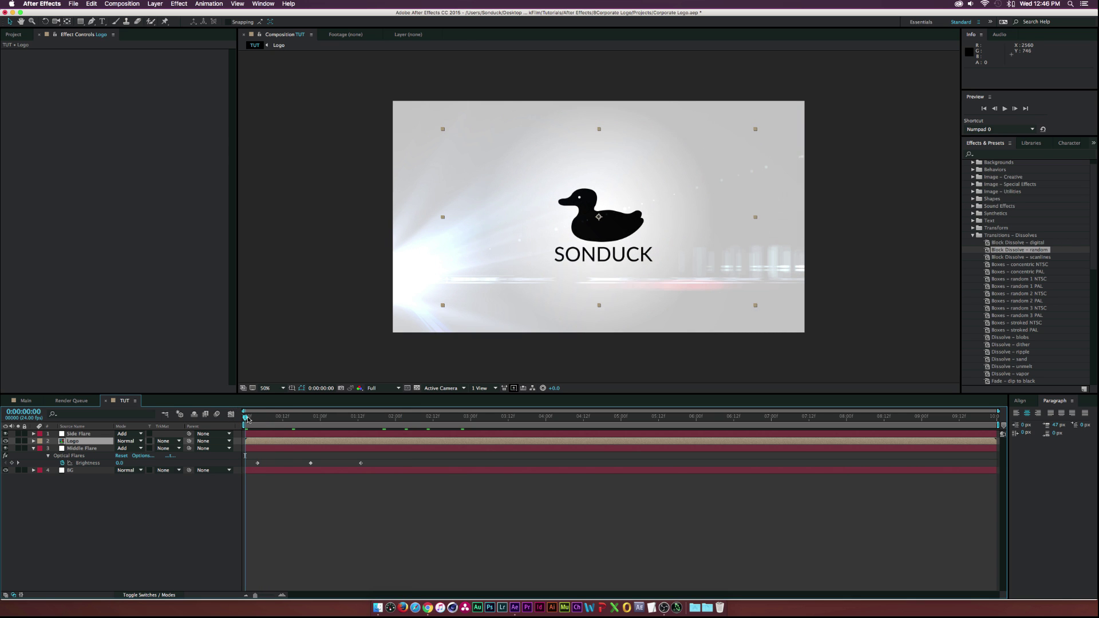
left_click_drag(1031, 252, 81, 442)
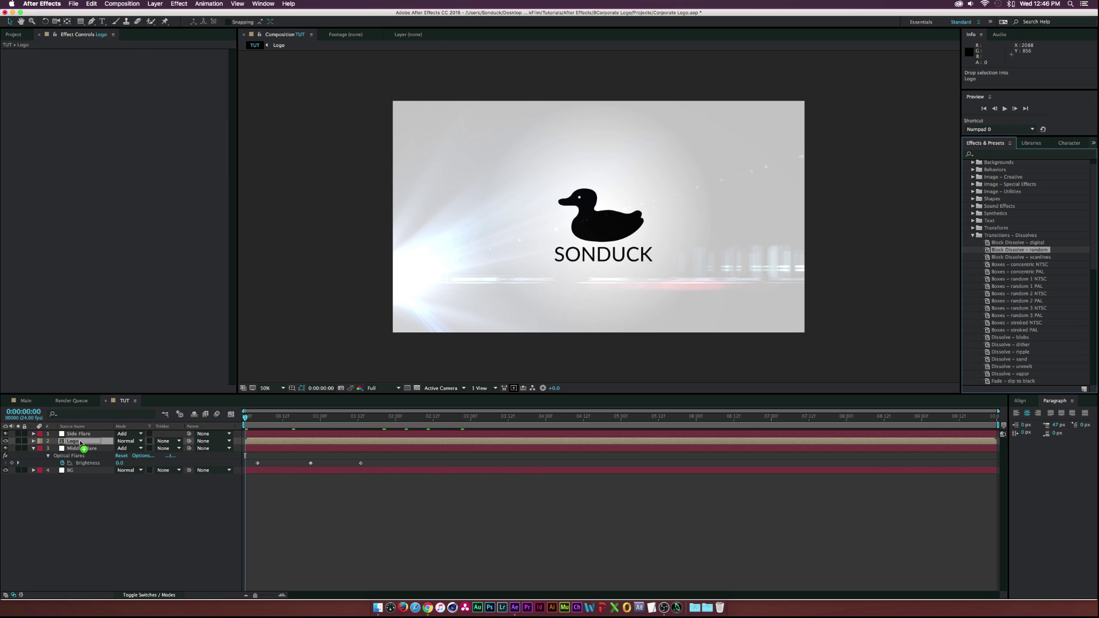
left_click_drag(255, 416, 336, 425)
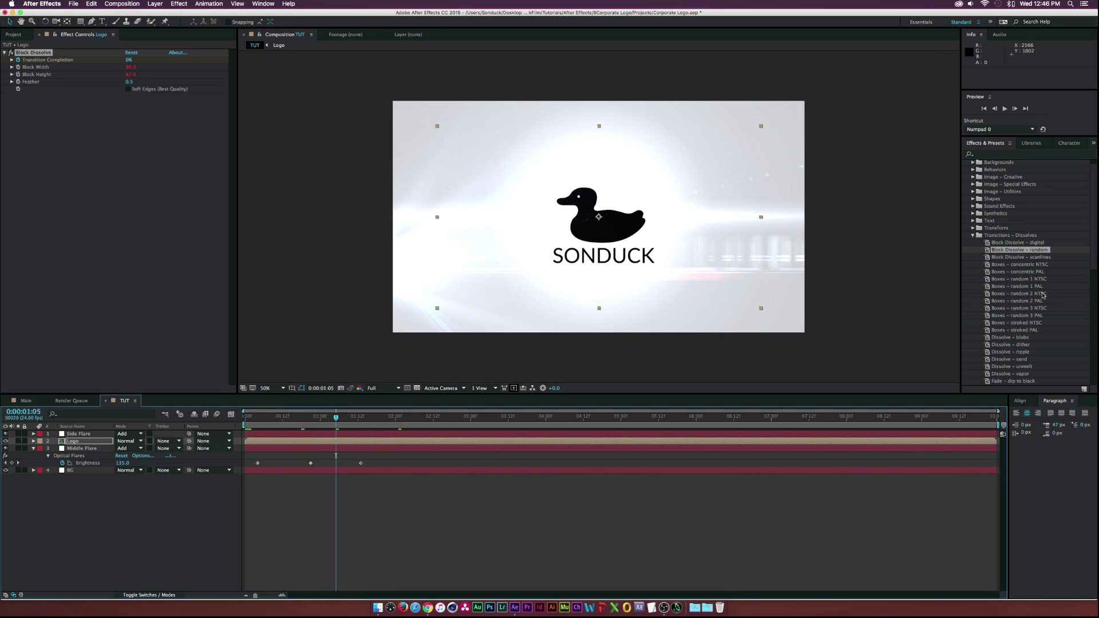
scroll(1043, 294, "down", 5)
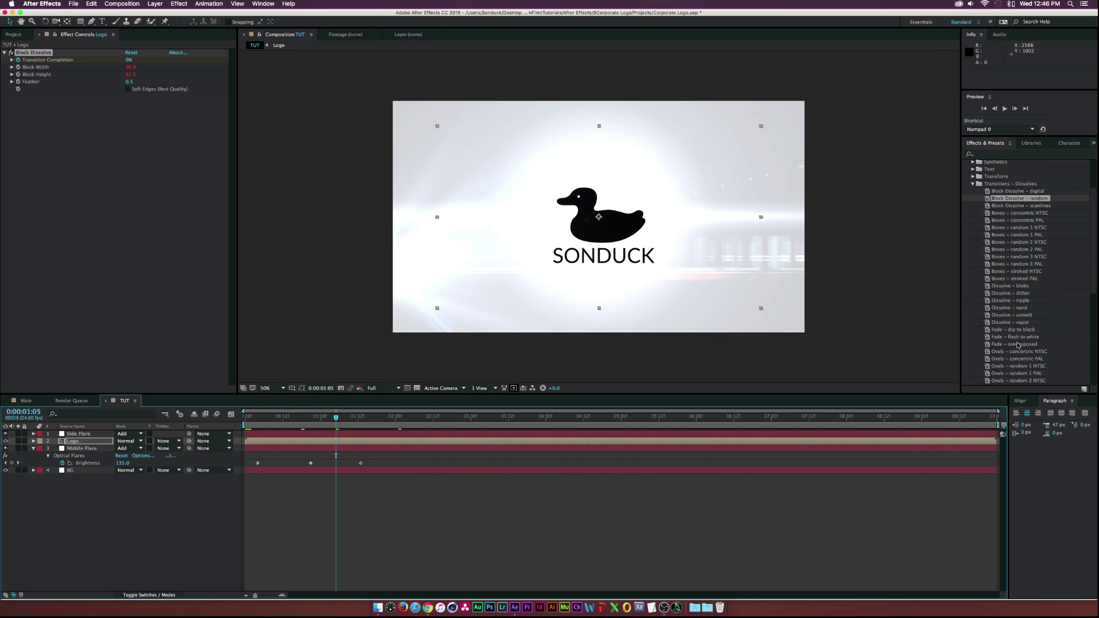
Shift the Logo's Transition Completion keyframes a few frames later.
scroll(1006, 273, "up", 5)
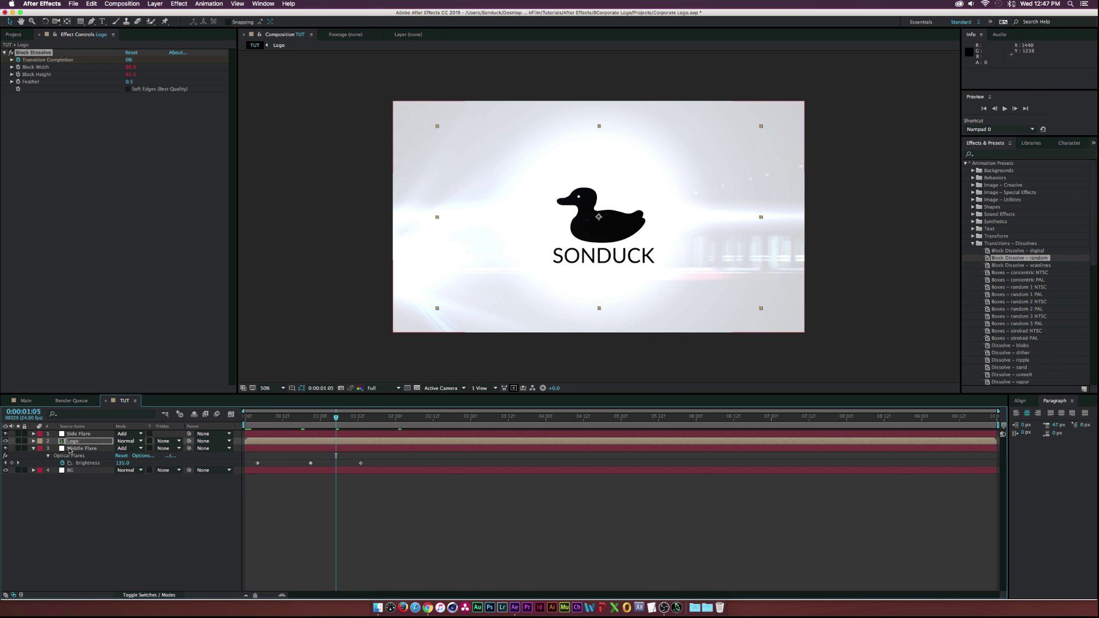
left_click(75, 442)
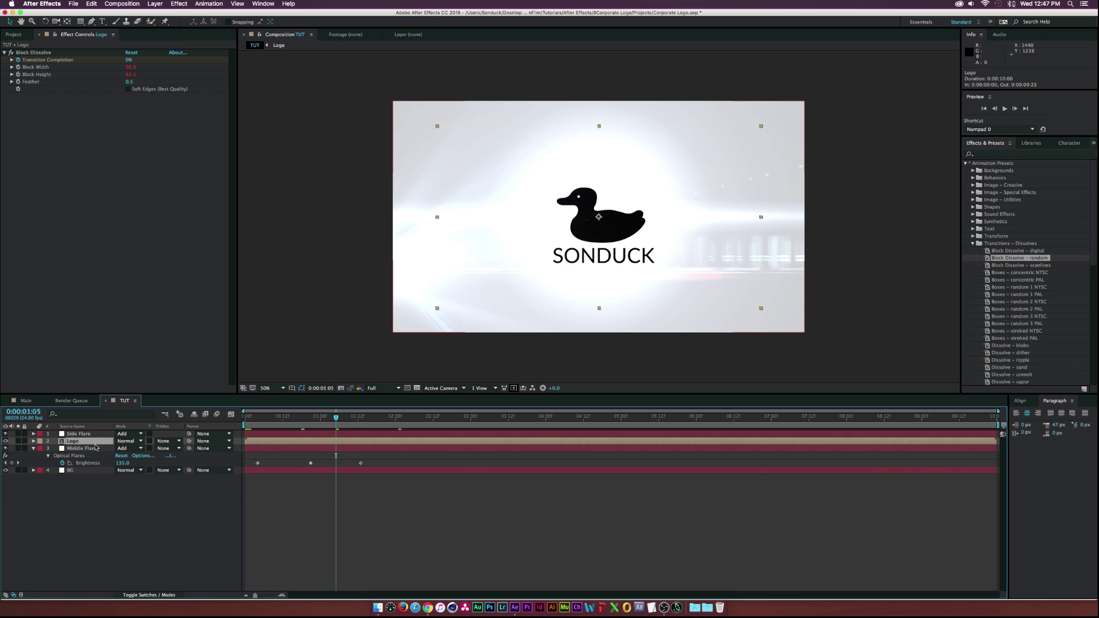
key("u")
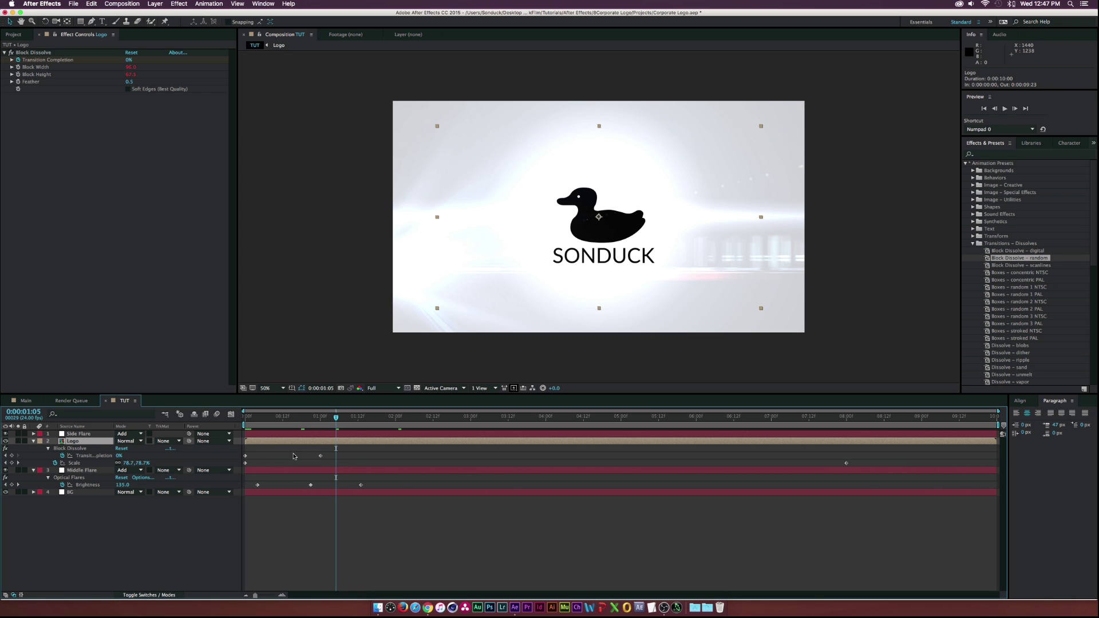
left_click(321, 455)
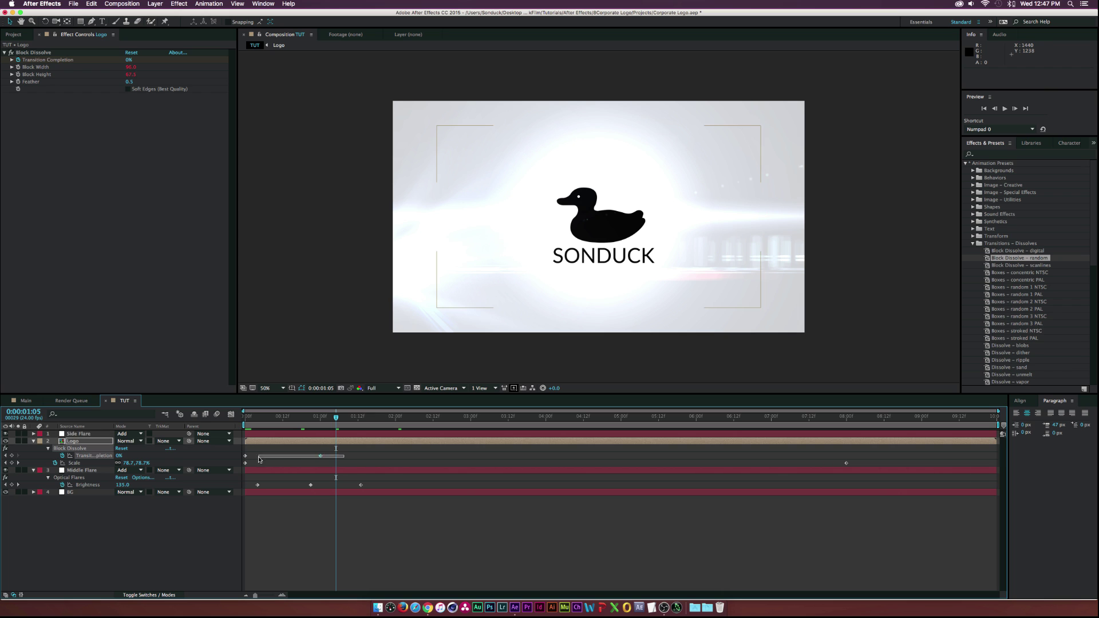
left_click(234, 457)
left_click(255, 457)
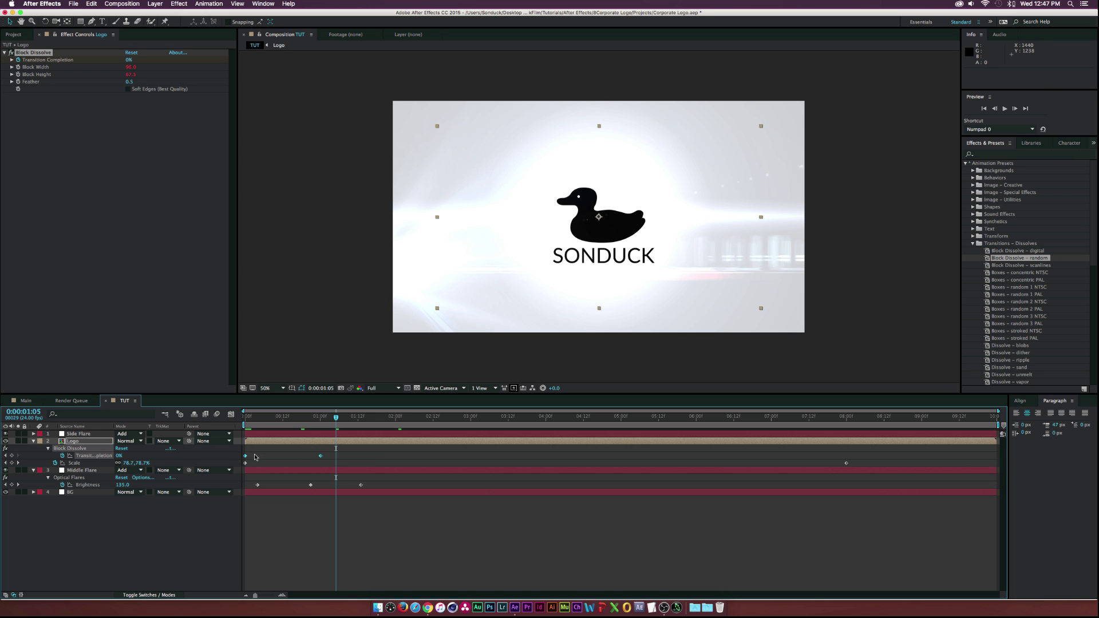
left_click_drag(261, 459, 269, 458)
Move the Middle Flare layer above Logo in the layer stack.
left_click(82, 470)
key("space")
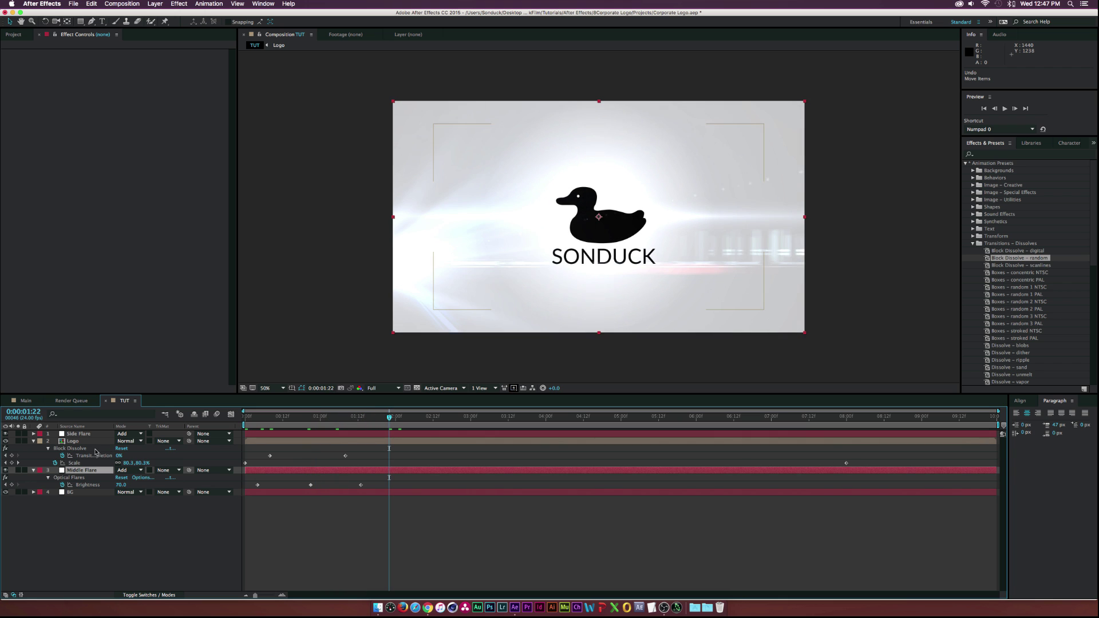
left_click_drag(69, 473, 86, 438)
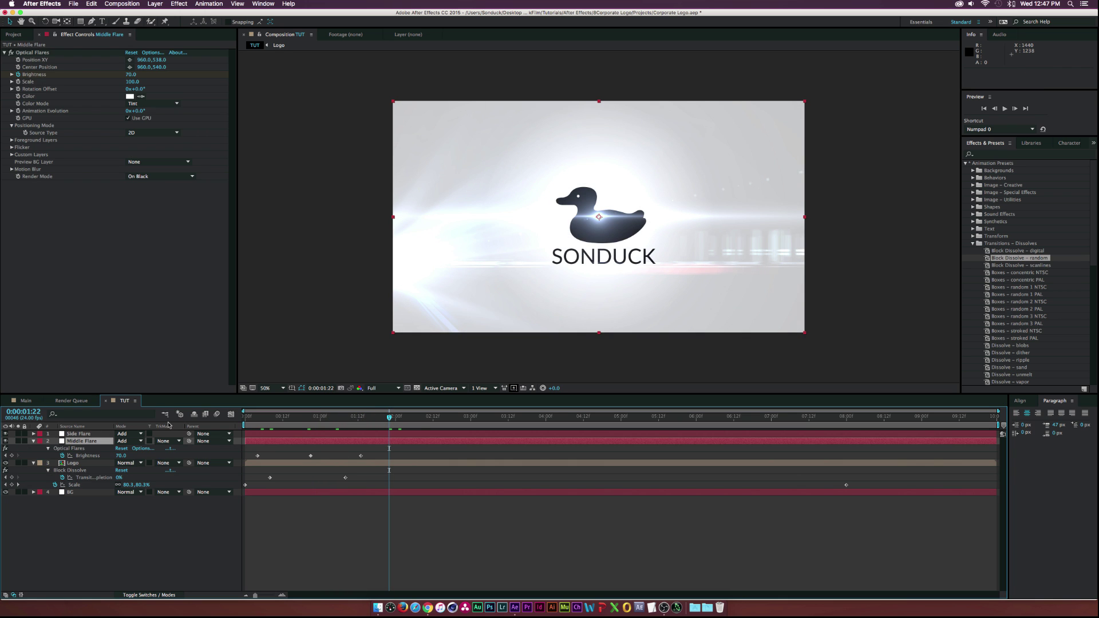
At 1:13, set the Middle Flare's Brightness keyframe to 0 and preview the fade-out.
left_click_drag(273, 421, 361, 420)
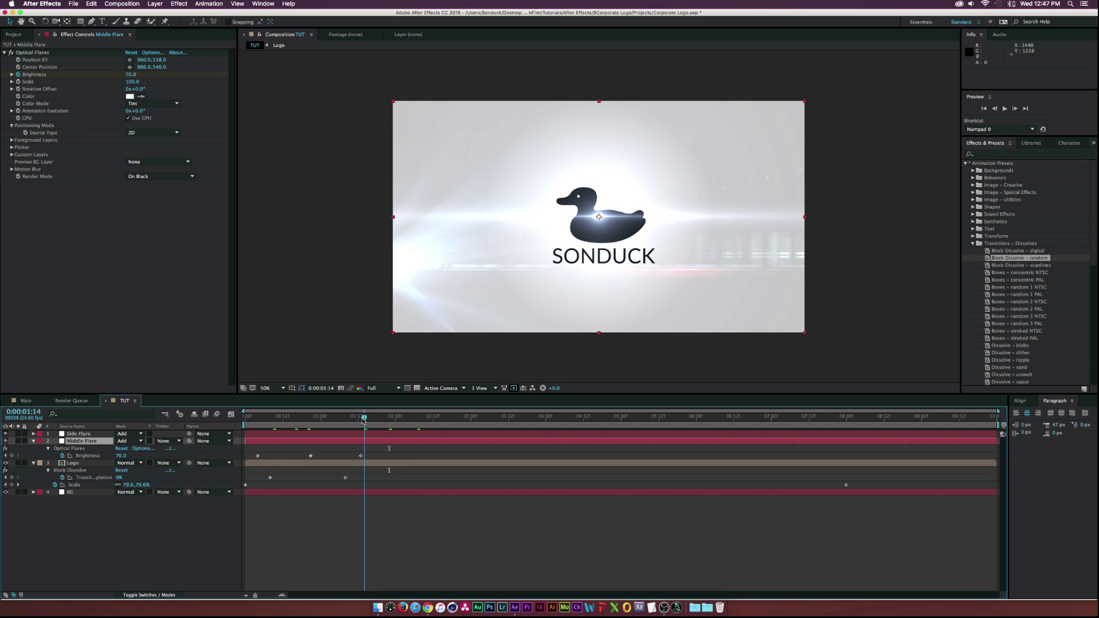
left_click(121, 456)
type("0")
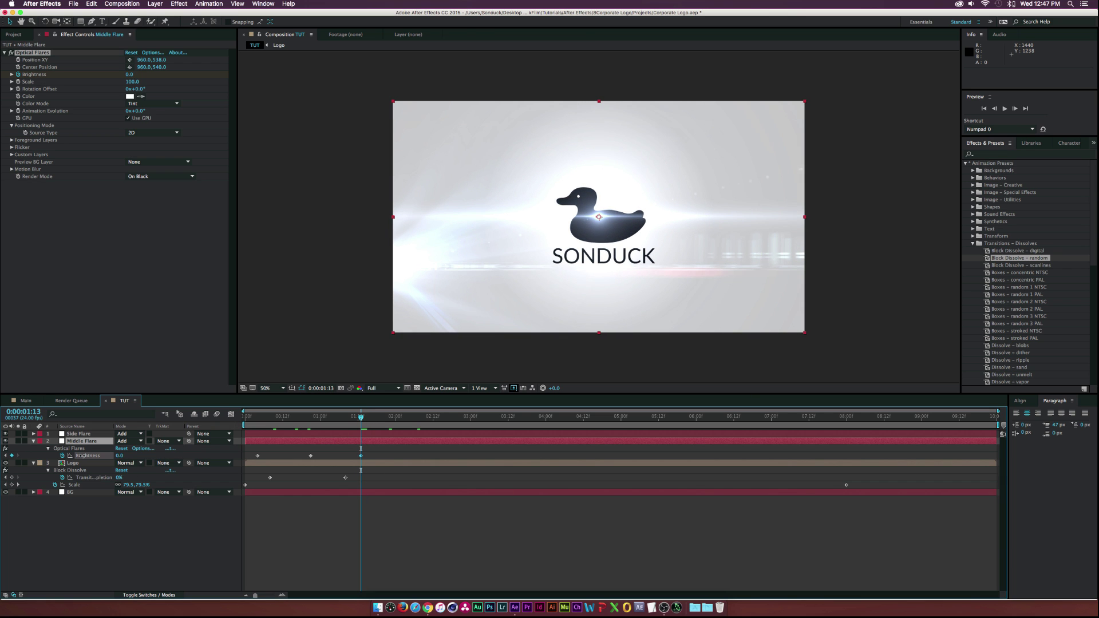
key("Return")
left_click_drag(240, 420, 427, 421)
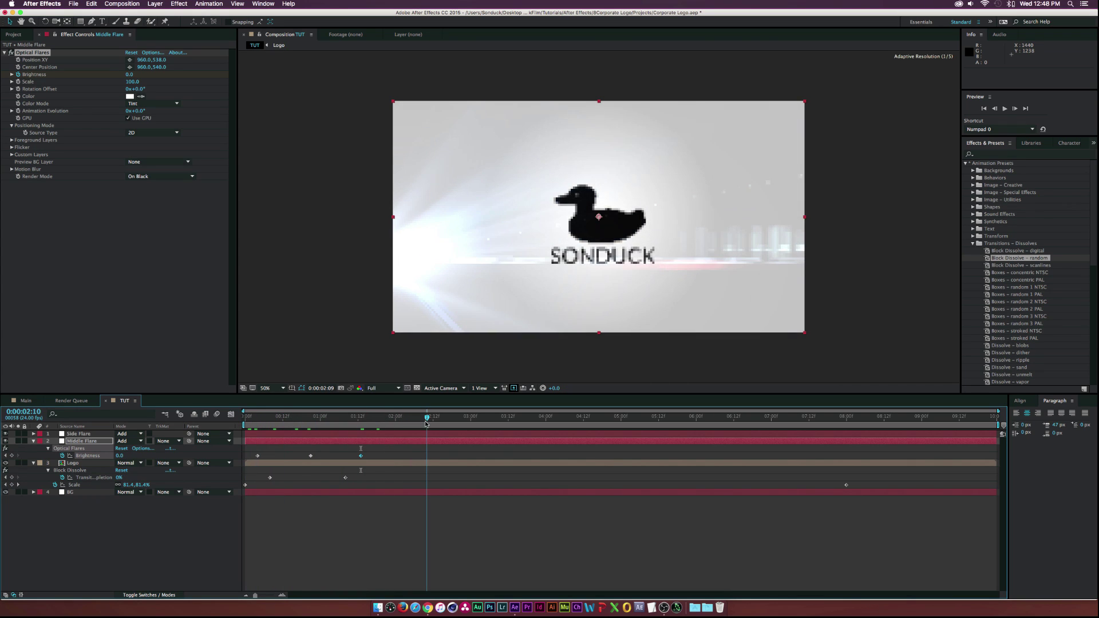
left_click(71, 492)
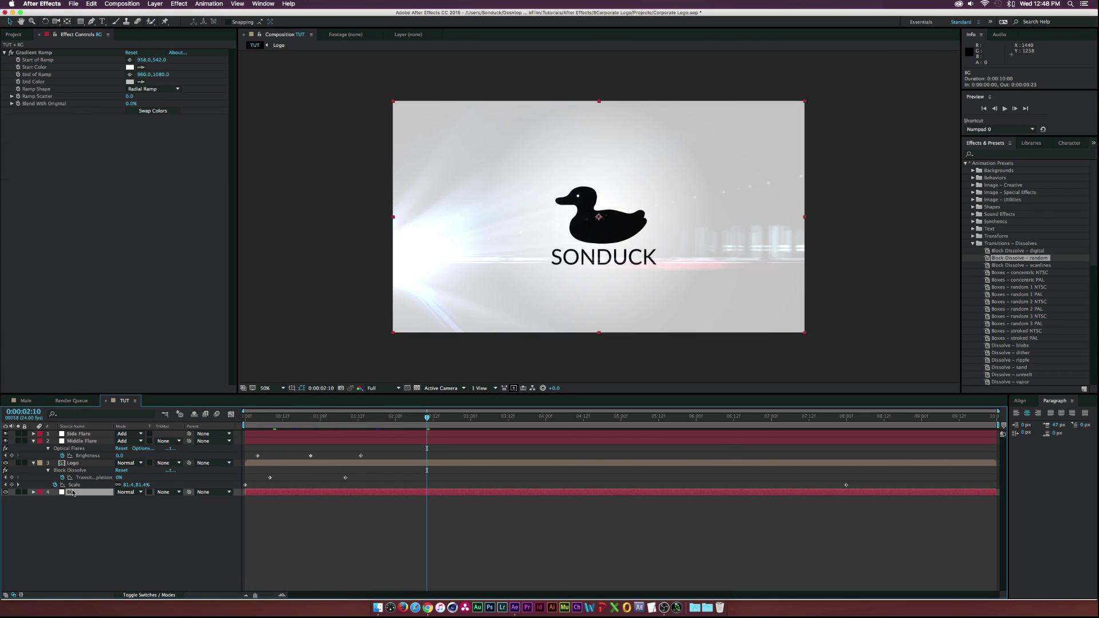
Change the BG Gradient Ramp end colour from C0C0C0 to E2E0E0.
left_click(130, 82)
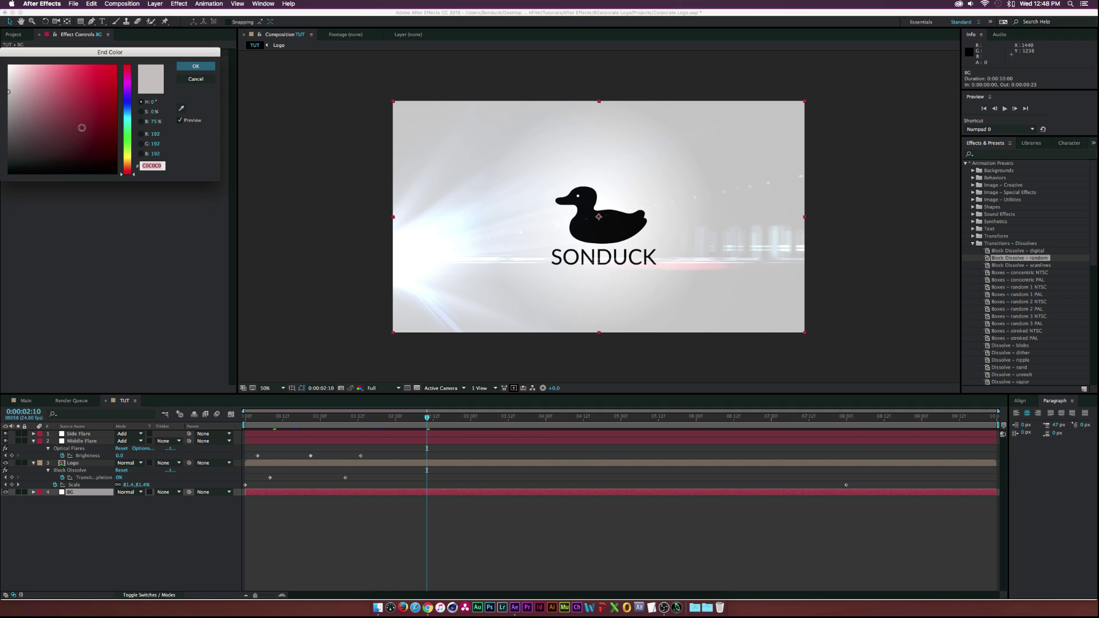
left_click_drag(8, 92, 7, 78)
left_click(192, 66)
left_click_drag(246, 418, 442, 418)
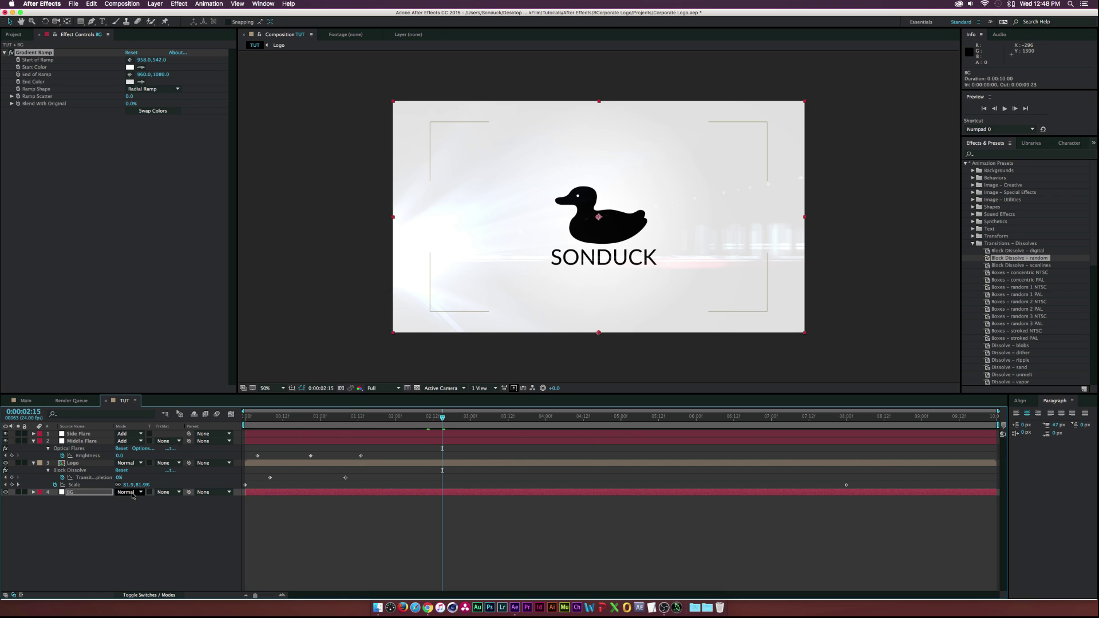
left_click(73, 465)
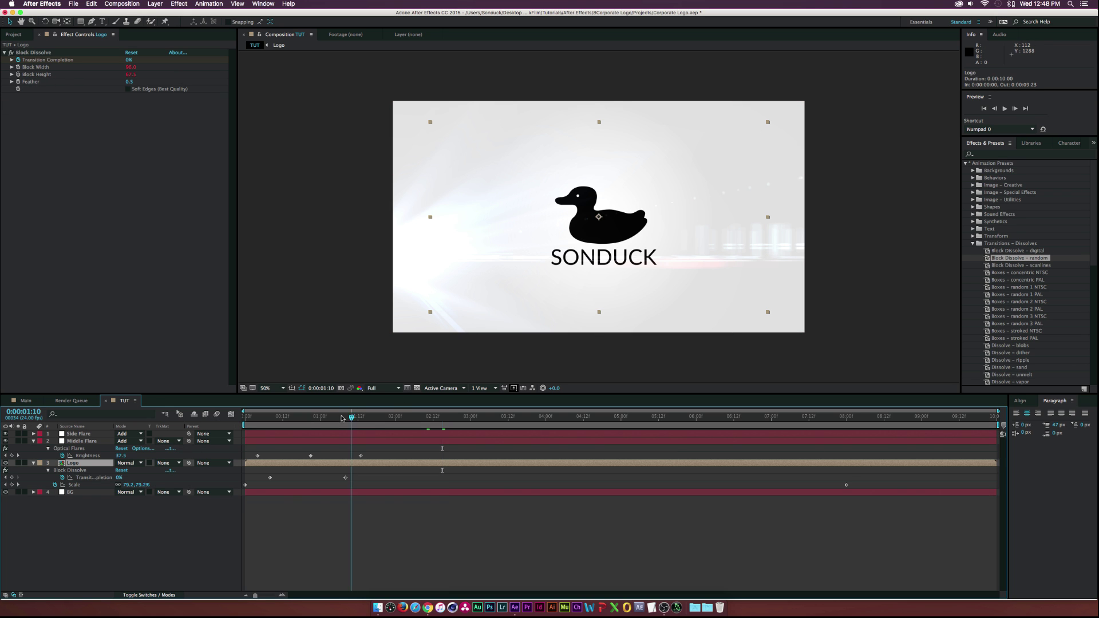
Apply CC Light Sweep to the logo, centred at the logo's lower left.
left_click_drag(342, 419, 474, 419)
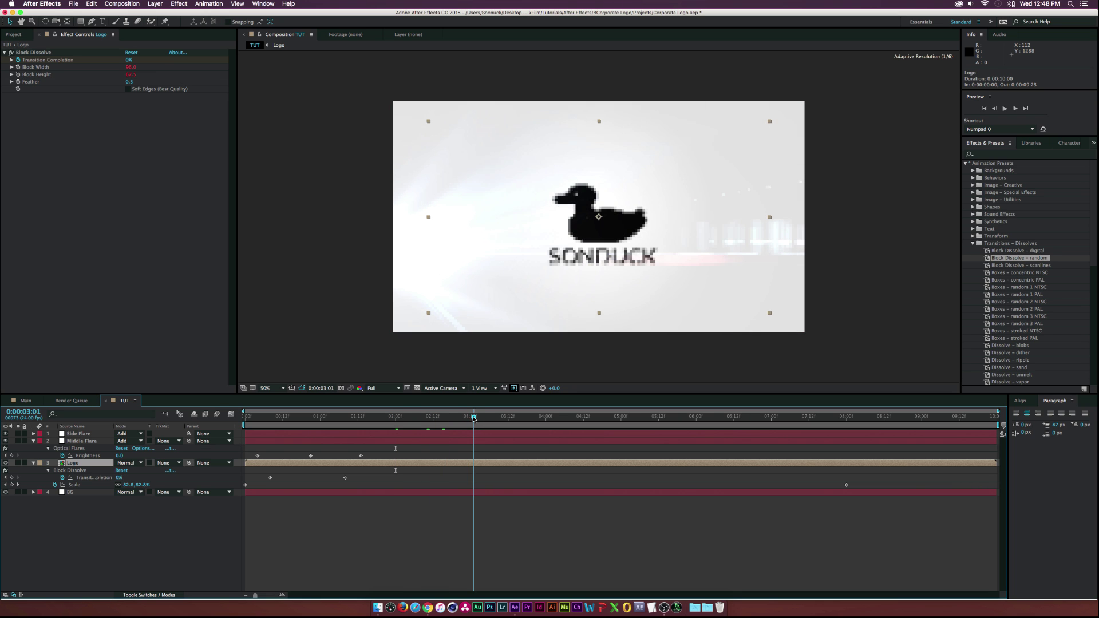
left_click(178, 4)
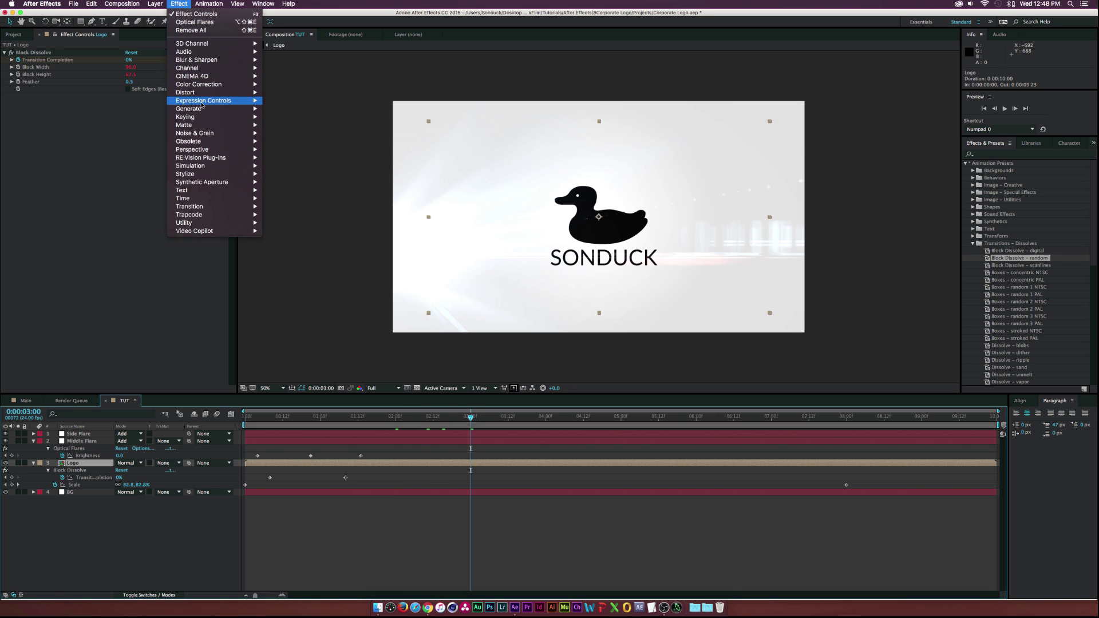
mouse_move(194, 108)
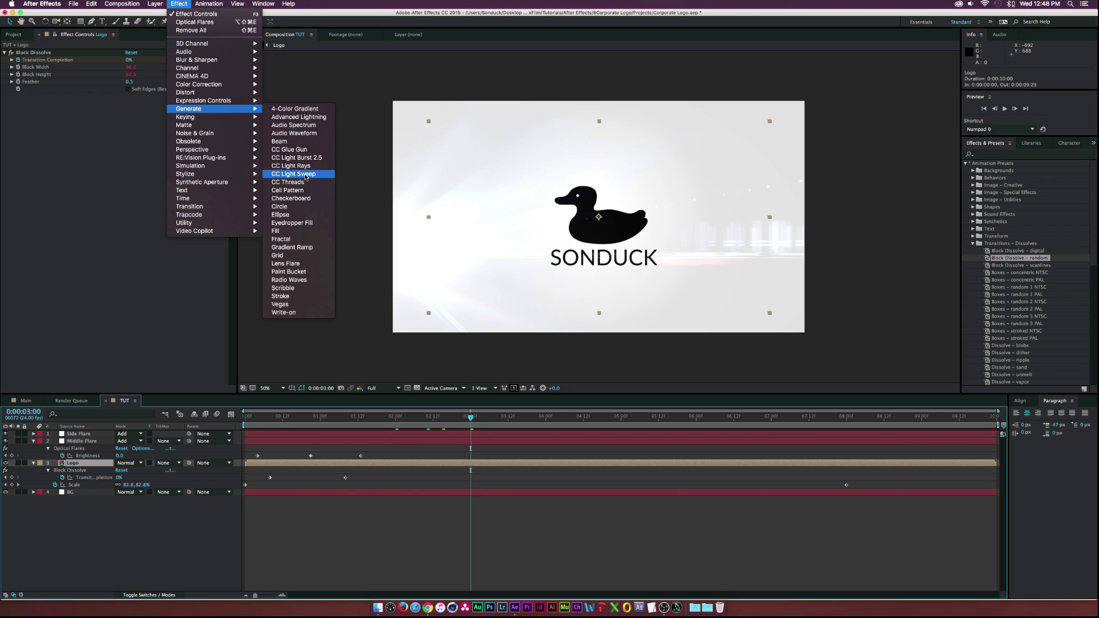
left_click(300, 174)
left_click_drag(598, 171, 524, 245)
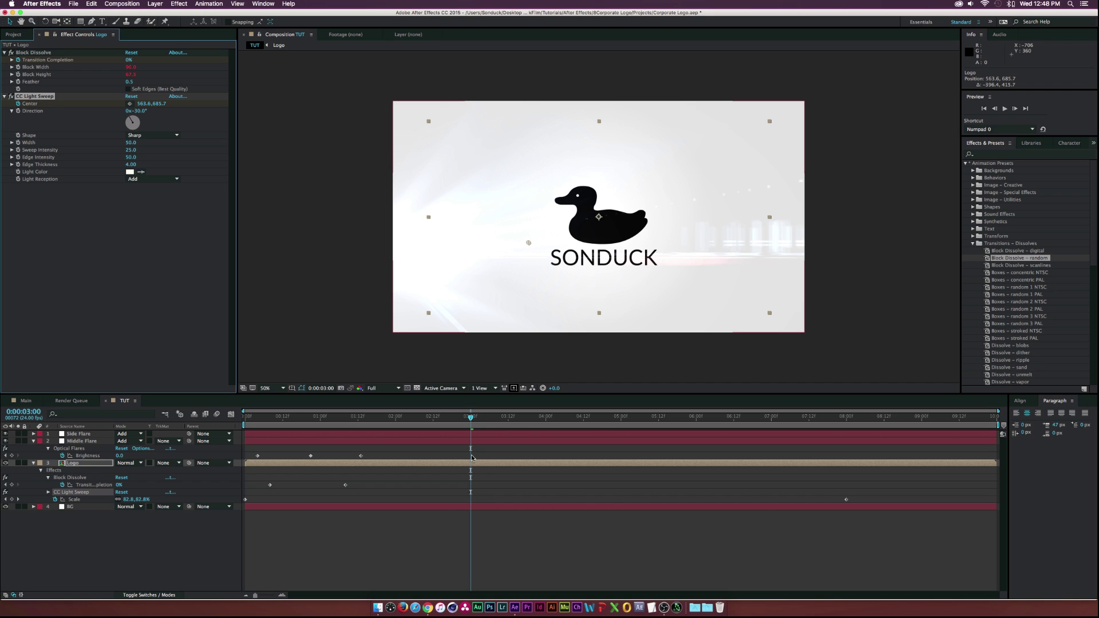
Keyframe the sweep Center moving right from 563.6,685.7 to 1355.5,525.5 across the duck.
key("u")
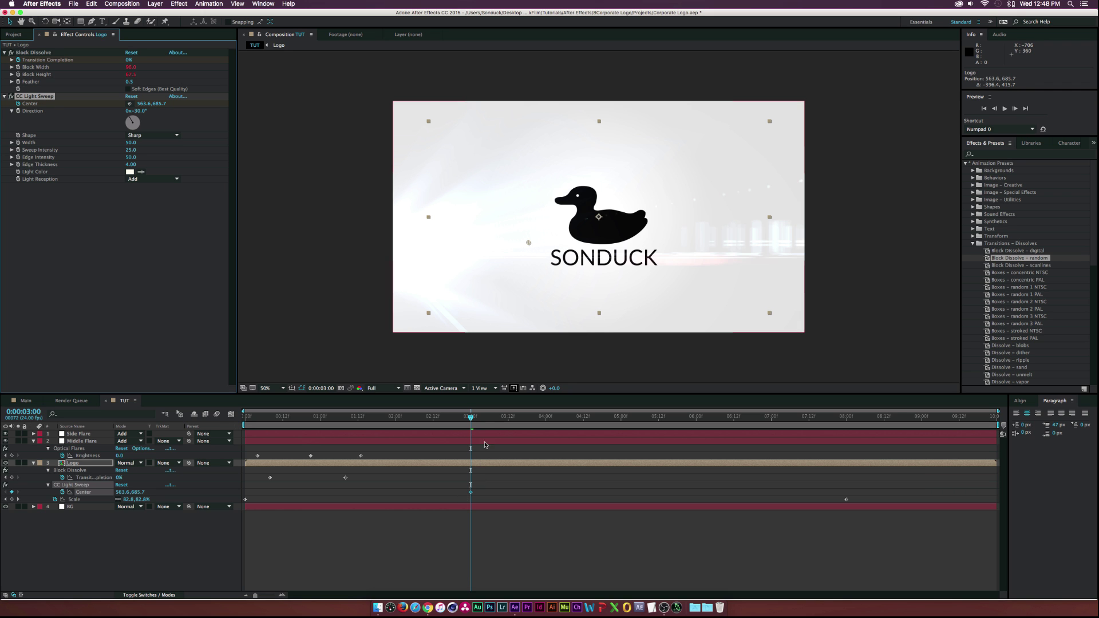
left_click_drag(484, 422, 580, 421)
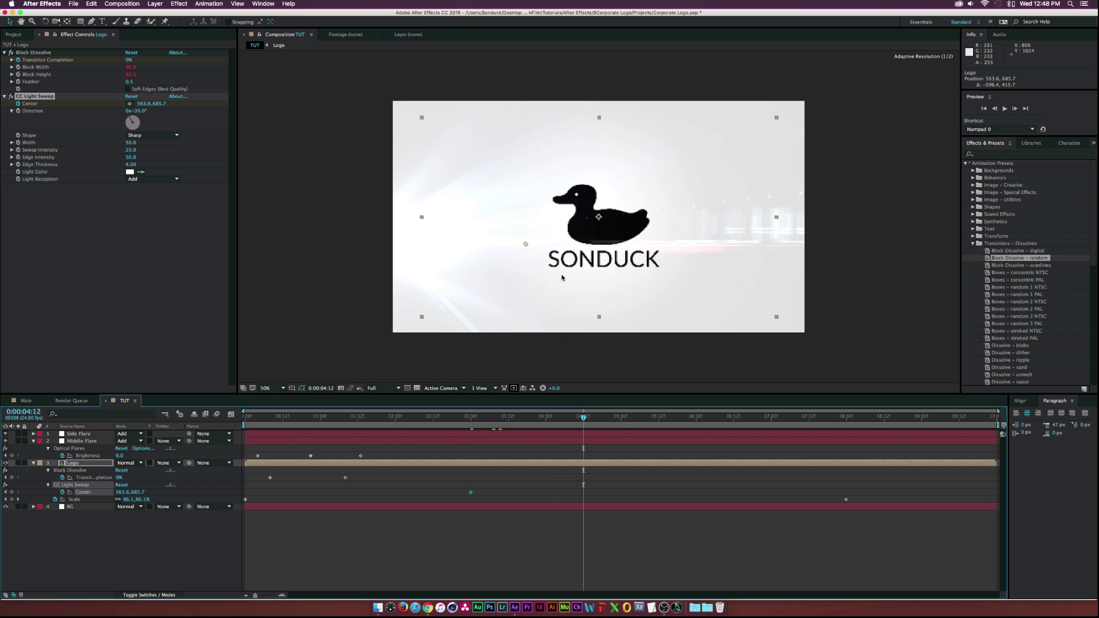
left_click_drag(525, 244, 677, 217)
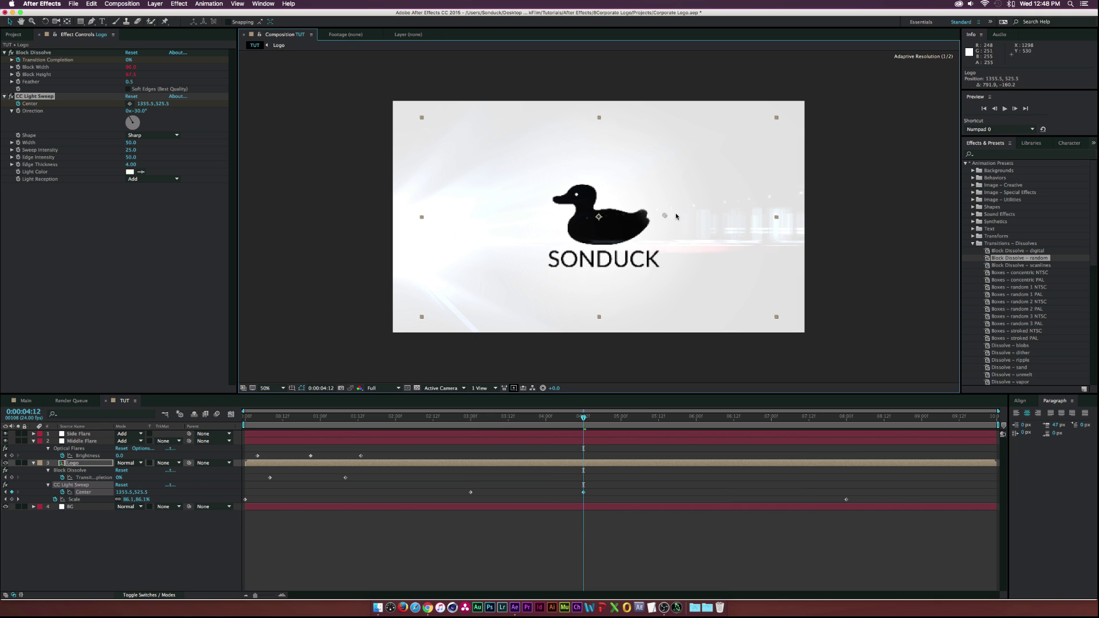
left_click(553, 421)
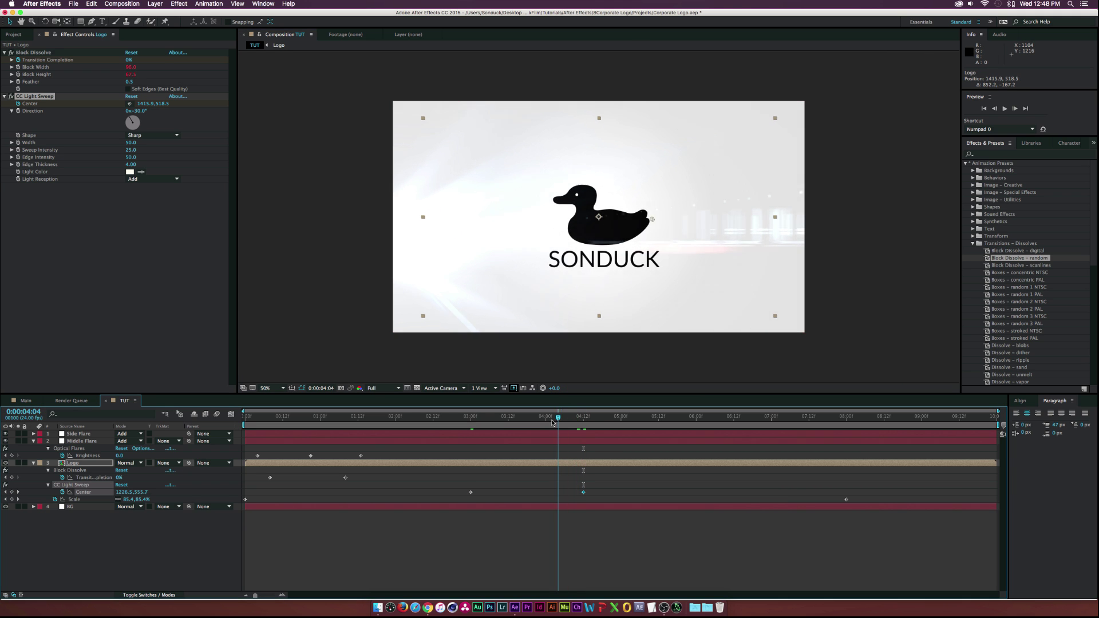